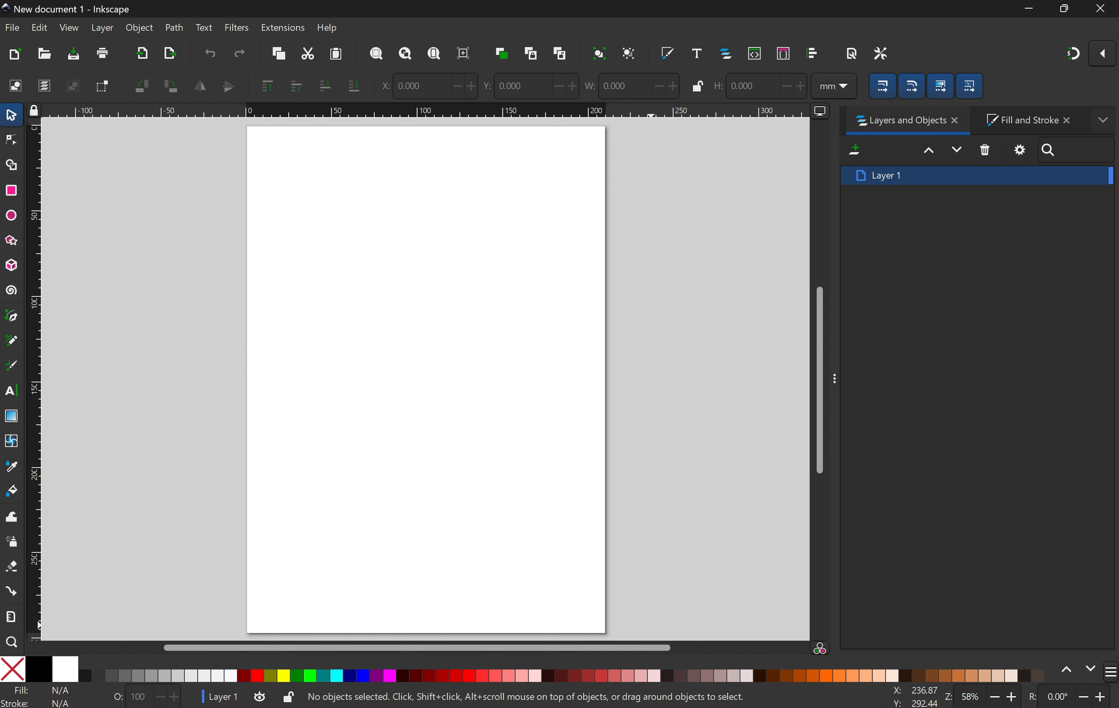
Step: Open the reference painting The Scream in the photo viewer to study it, then return to the drawing
{"action": "left_click", "coordinate": [674, 707]}
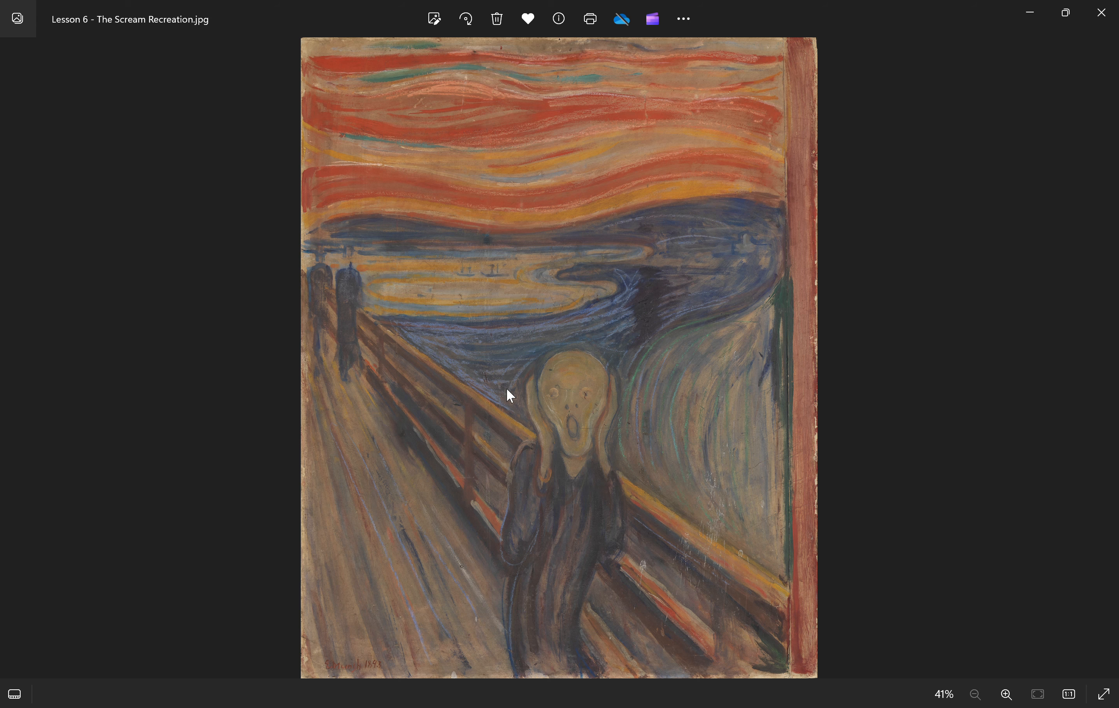
{"action": "left_click", "coordinate": [1029, 13]}
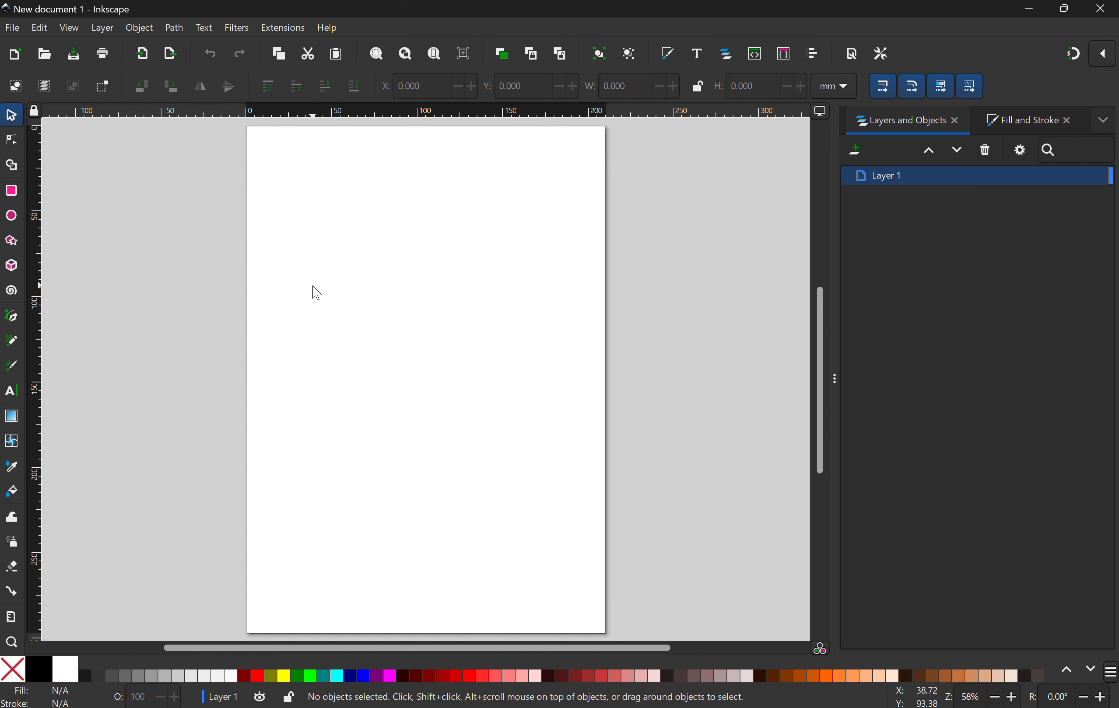
Step: Draw a closed head-and-neck outline about 67 × 92 mm with the Pen tool
{"action": "key", "text": "b"}
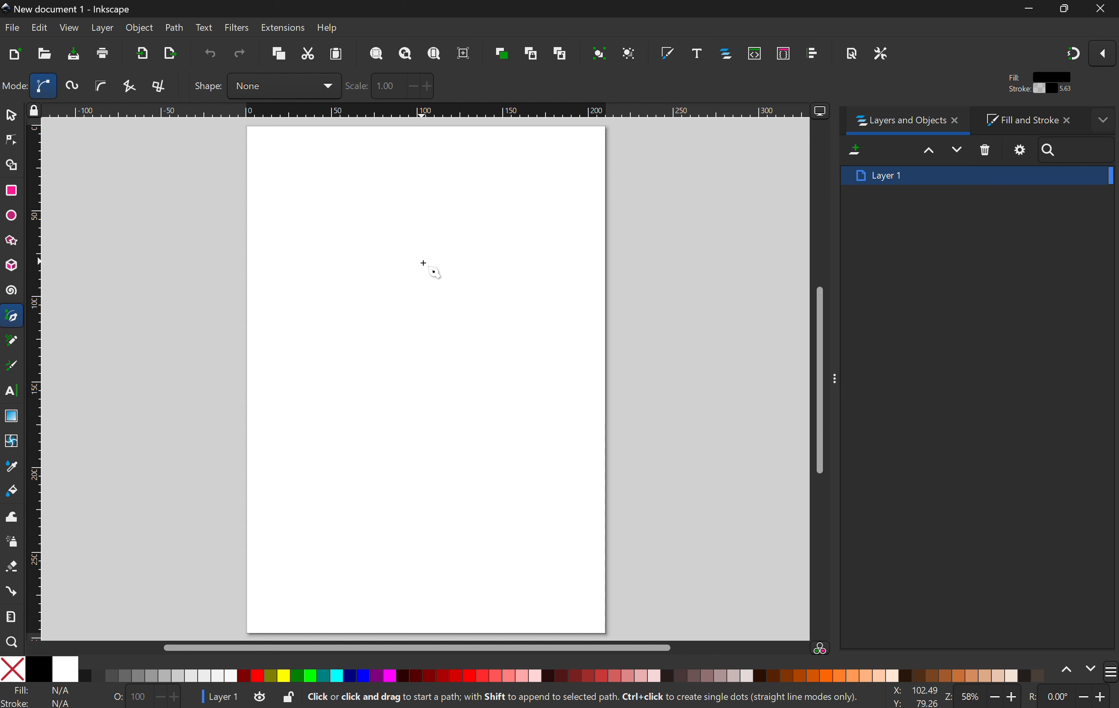
{"action": "left_click", "coordinate": [354, 273]}
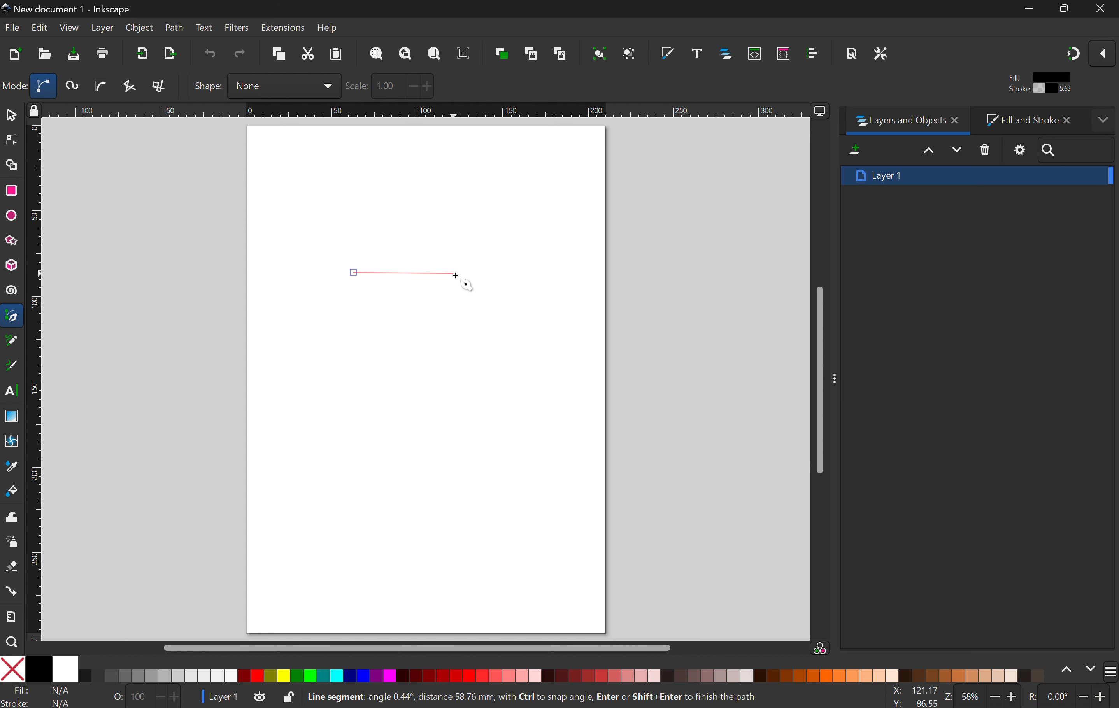
{"action": "left_click", "coordinate": [453, 273]}
{"action": "left_click", "coordinate": [452, 354]}
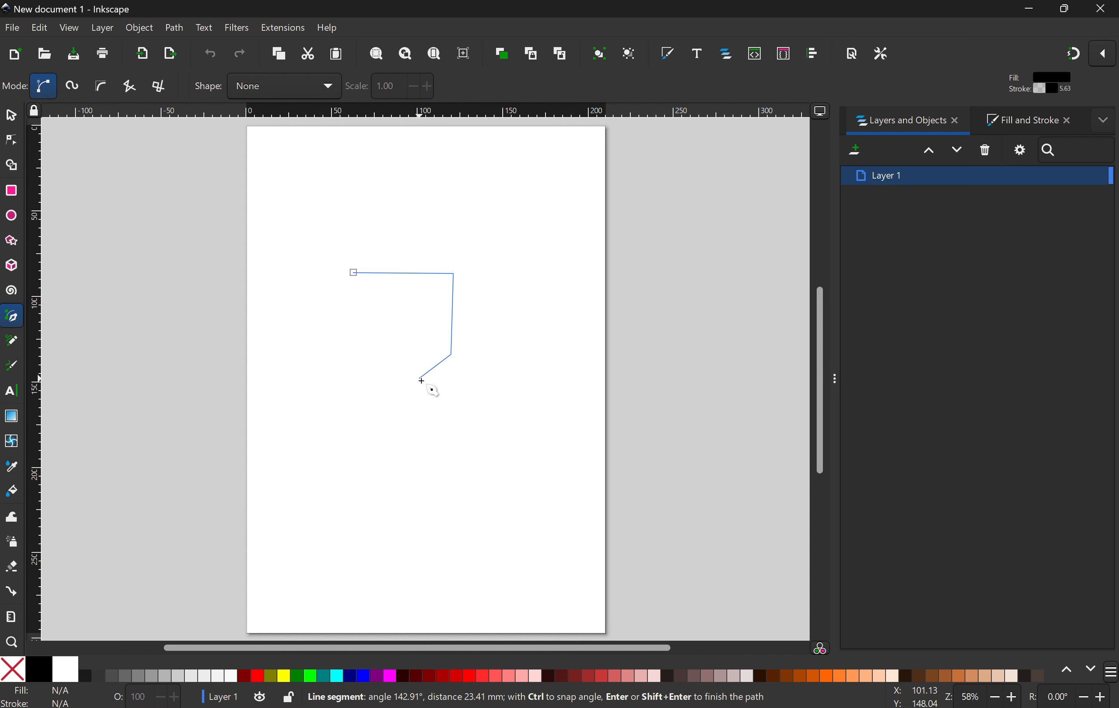
{"action": "left_click", "coordinate": [419, 379]}
{"action": "left_click", "coordinate": [419, 427]}
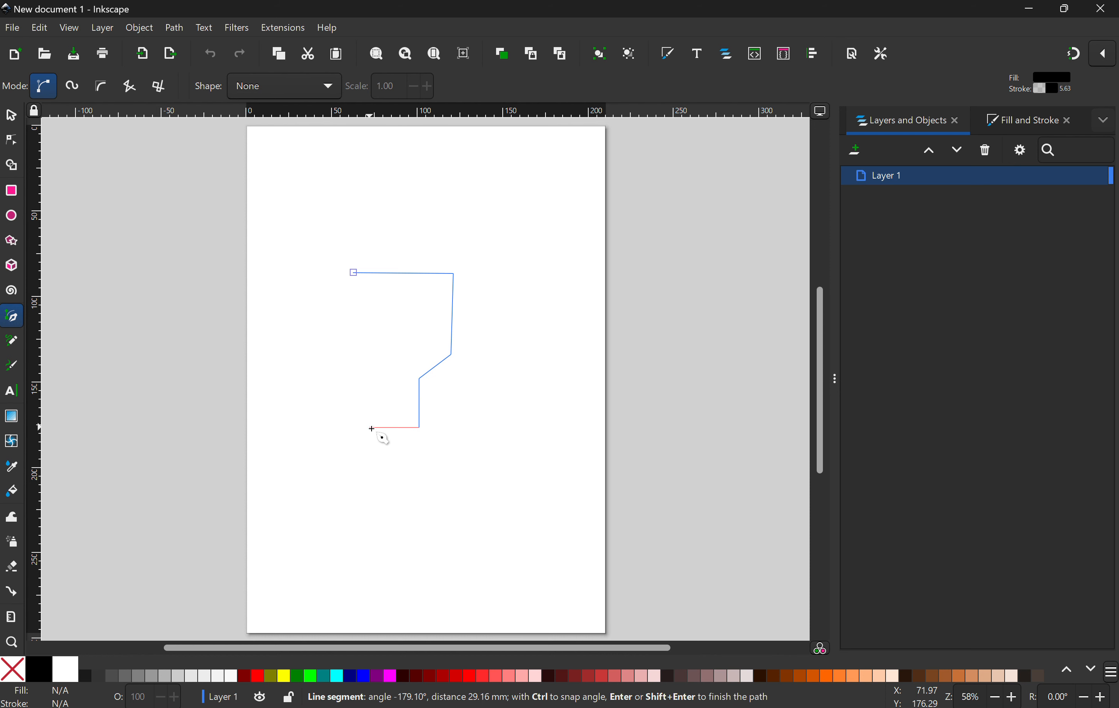
{"action": "left_click", "coordinate": [369, 427]}
{"action": "left_click", "coordinate": [369, 376]}
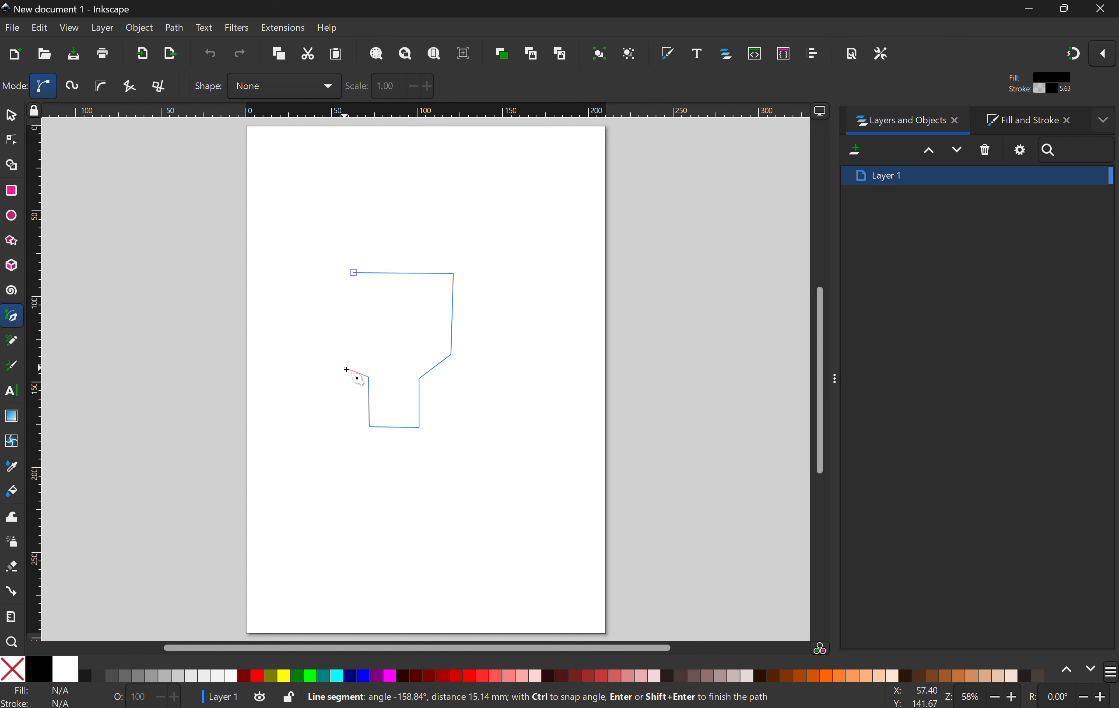
{"action": "left_click", "coordinate": [342, 364]}
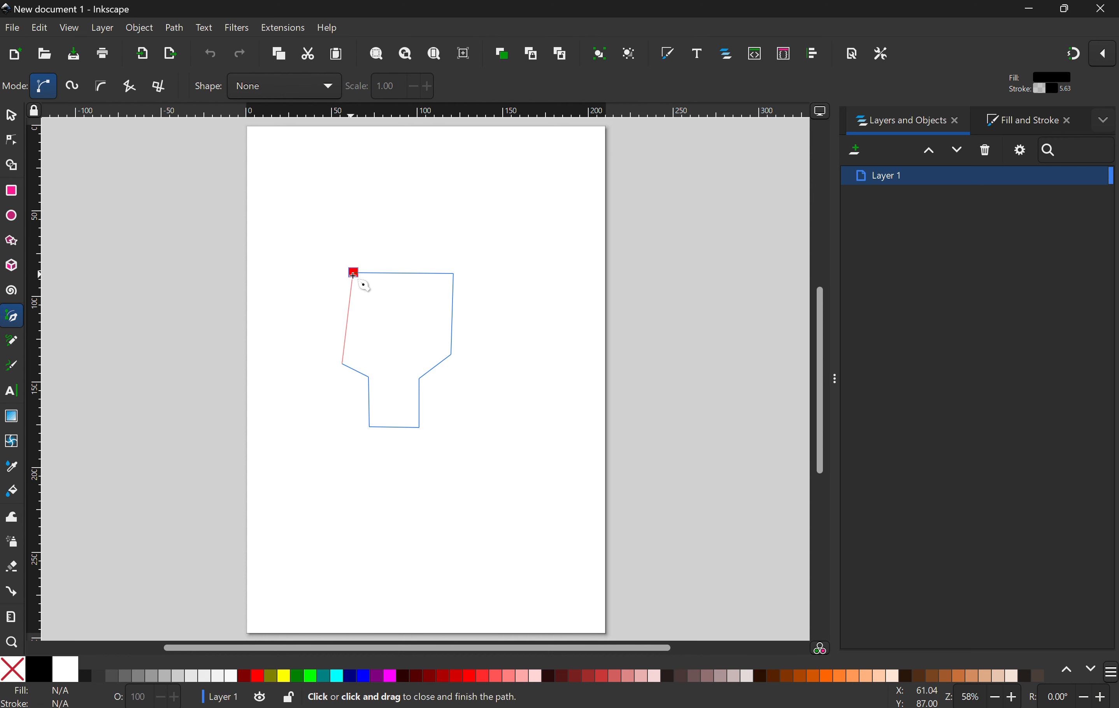
{"action": "left_click", "coordinate": [354, 272]}
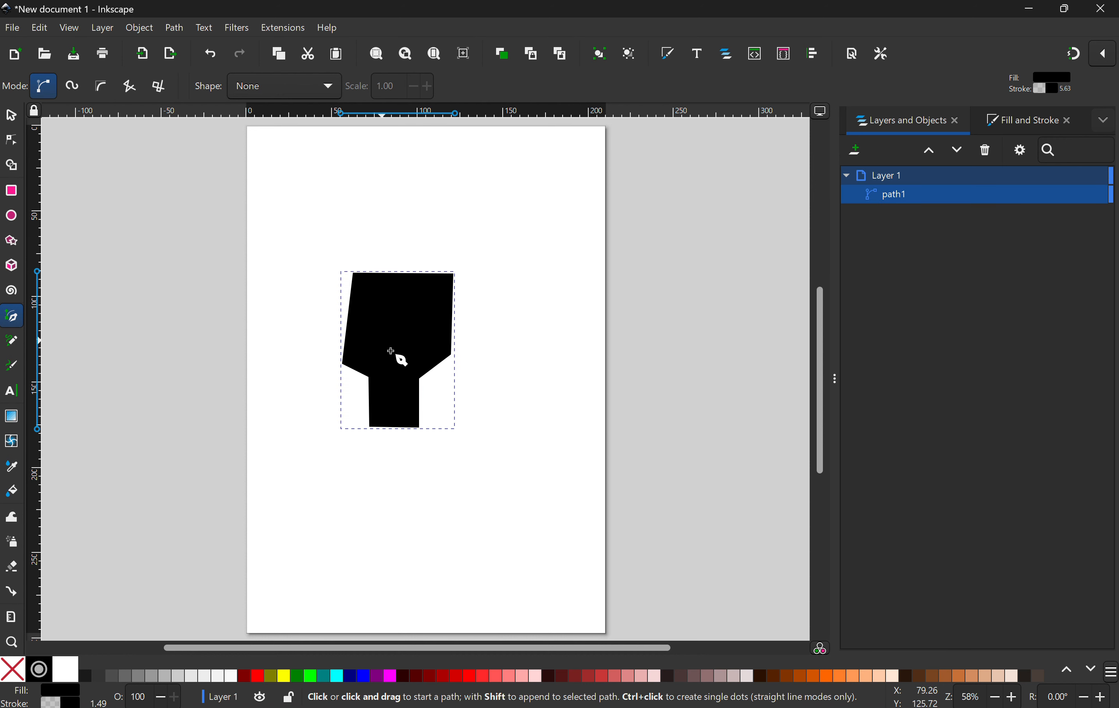
Step: Select the head shape and make its stroke fully transparent
{"action": "key", "text": "s"}
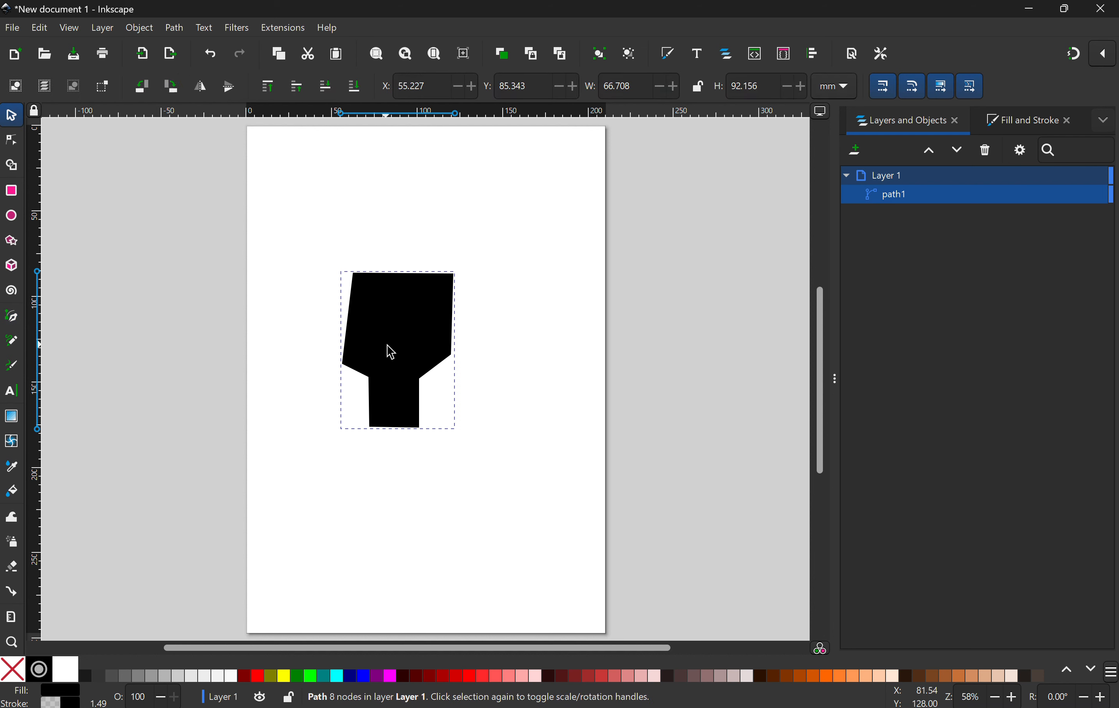
{"action": "left_click", "coordinate": [389, 348]}
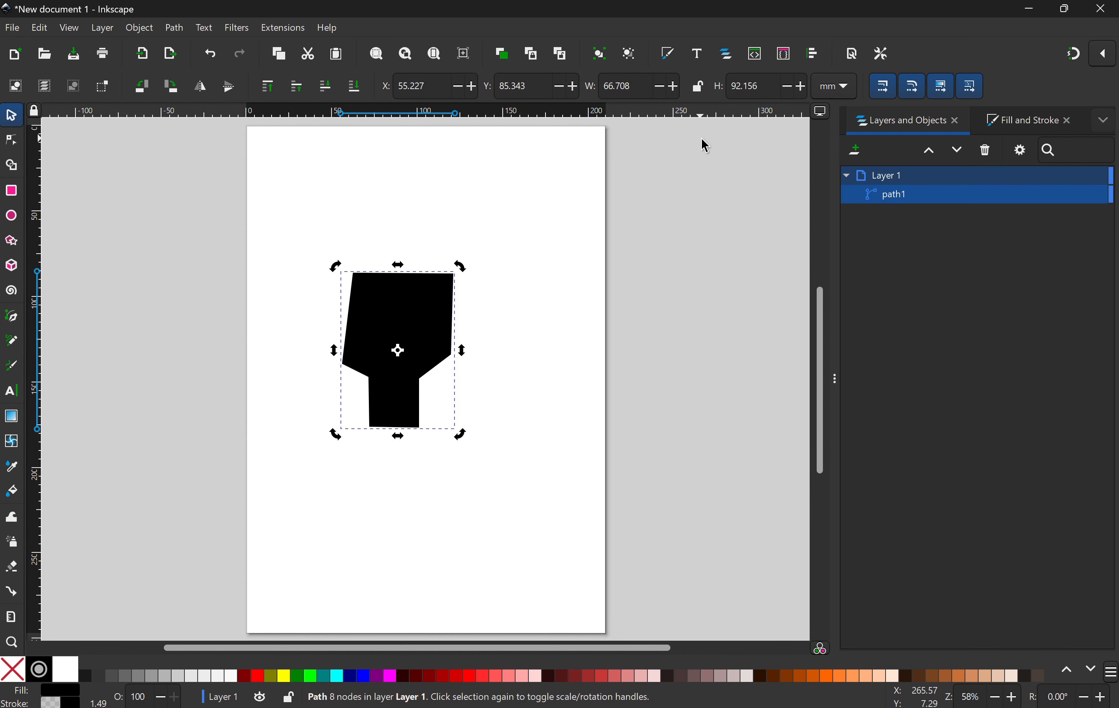
{"action": "left_click", "coordinate": [1010, 125]}
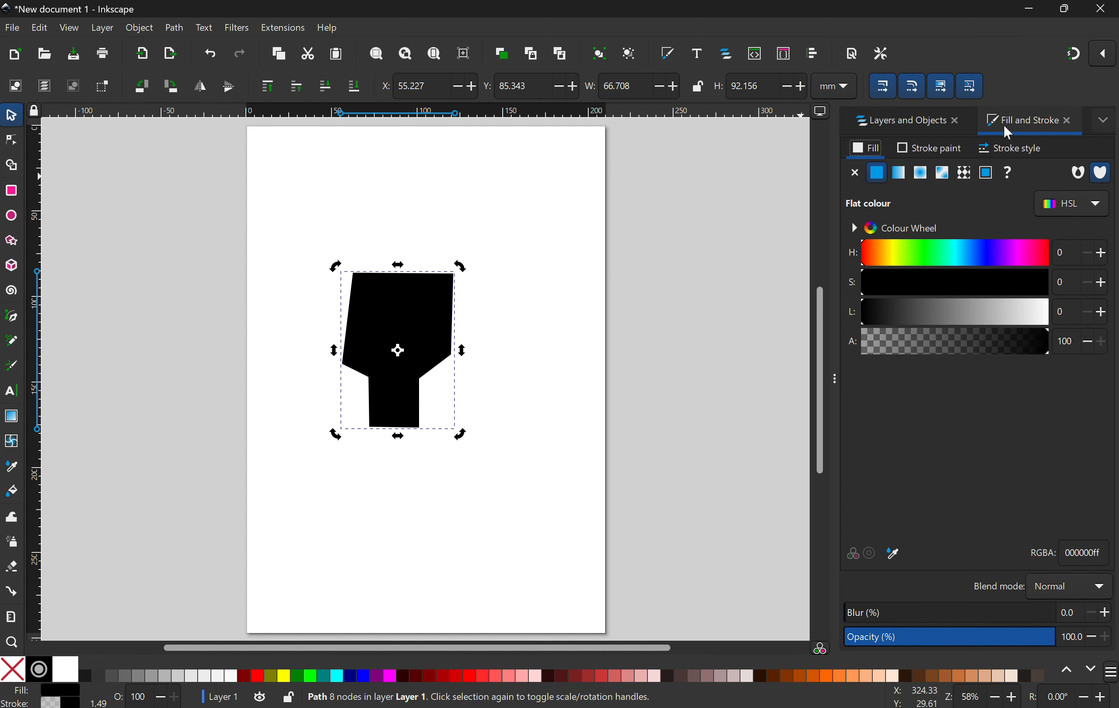
{"action": "left_click", "coordinate": [933, 144]}
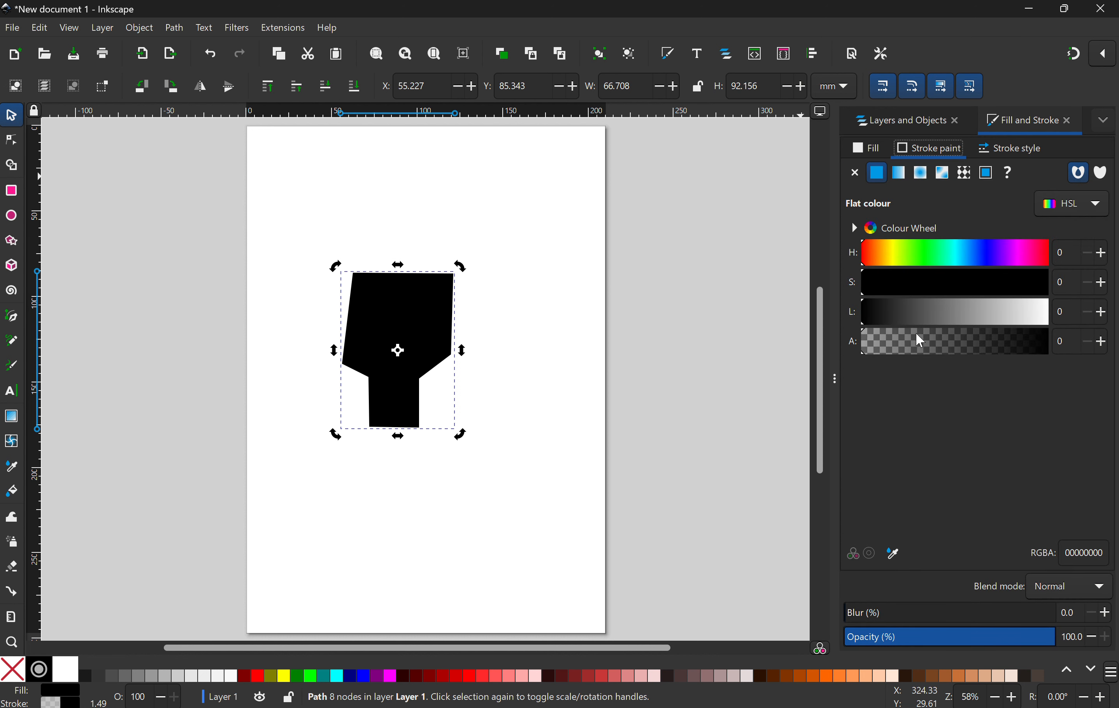
{"action": "left_click_drag", "start_coordinate": [972, 345], "coordinate": [853, 338]}
Step: Give the head a tan fill of hue 43, saturation 41 and lightness 55, matching the reference painting
{"action": "left_click", "coordinate": [894, 127]}
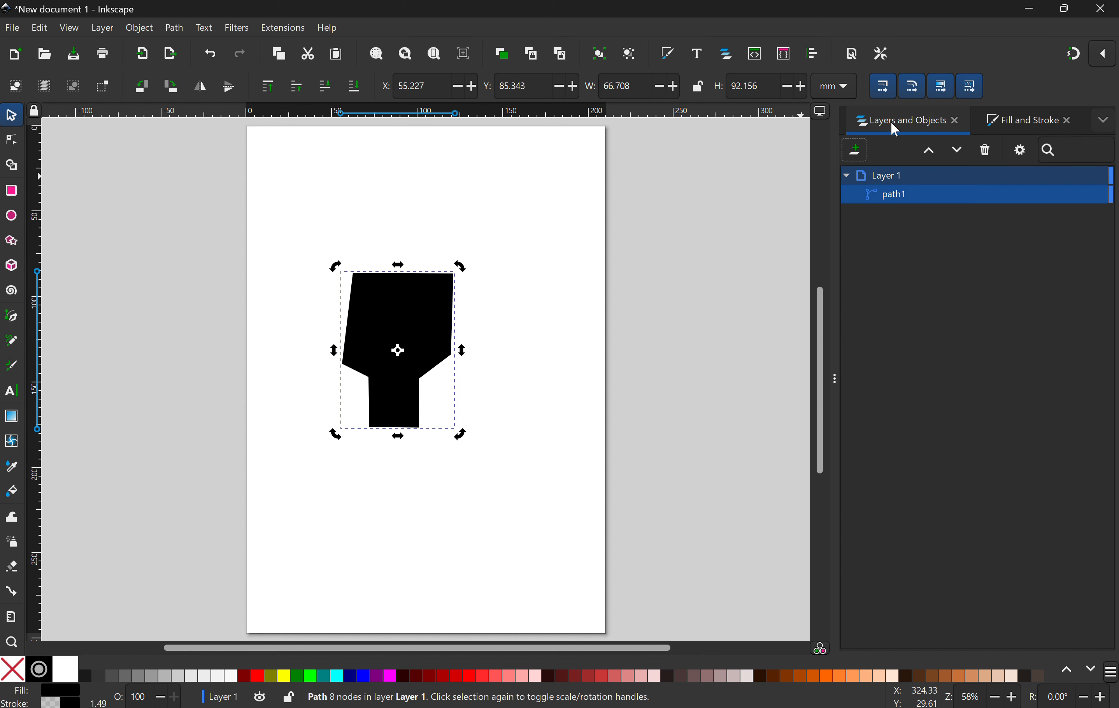
{"action": "left_click", "coordinate": [990, 121]}
{"action": "left_click", "coordinate": [868, 149]}
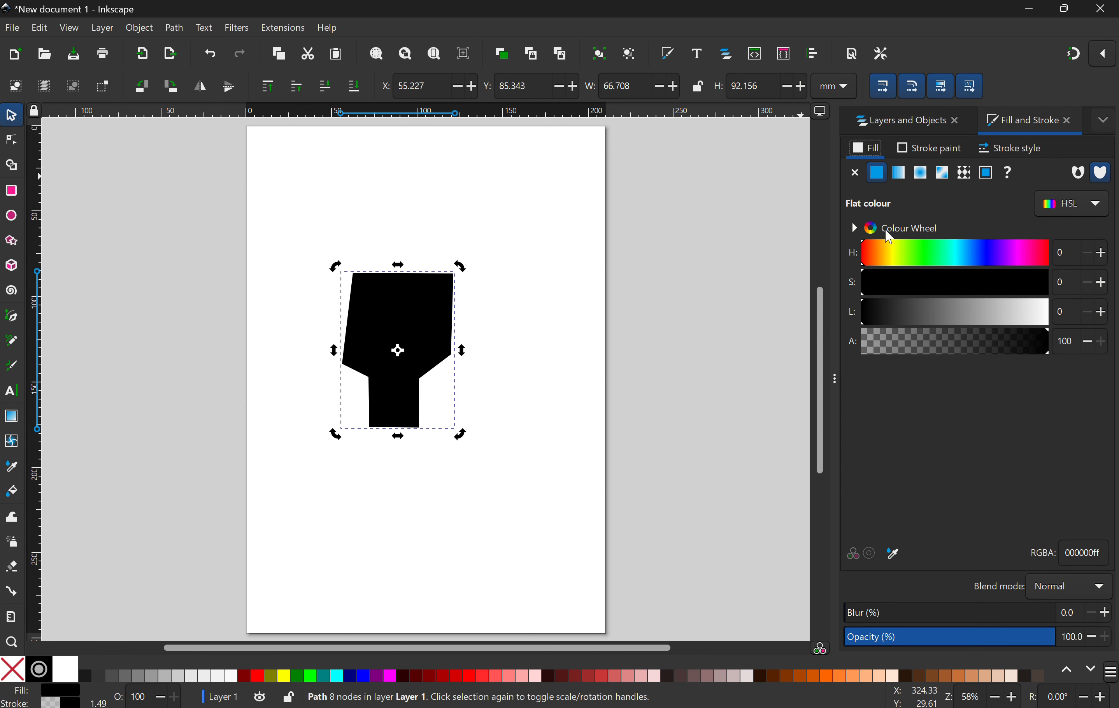
{"action": "key", "text": "alt+Tab"}
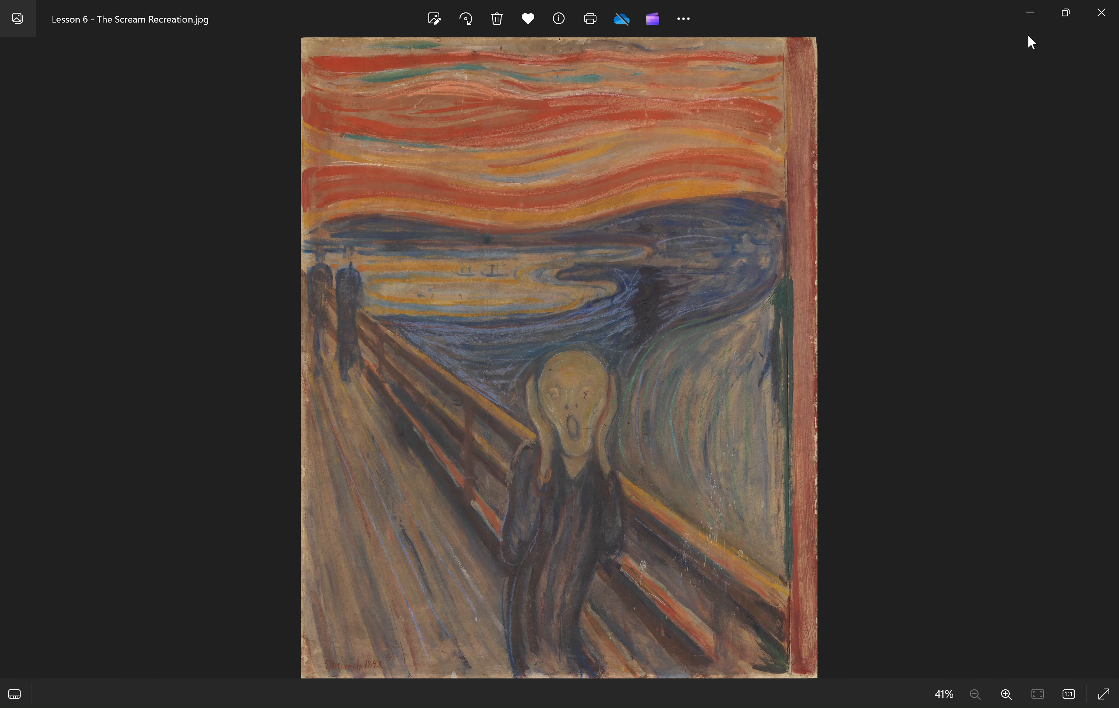
{"action": "left_click", "coordinate": [1034, 21]}
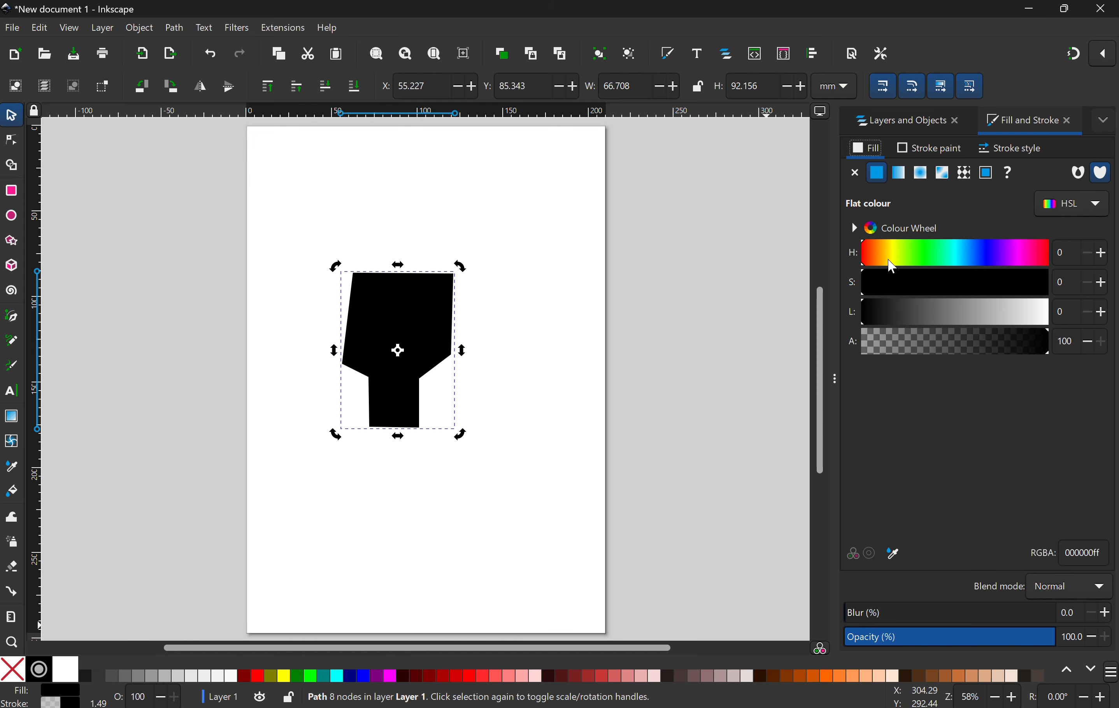
{"action": "left_click", "coordinate": [939, 288]}
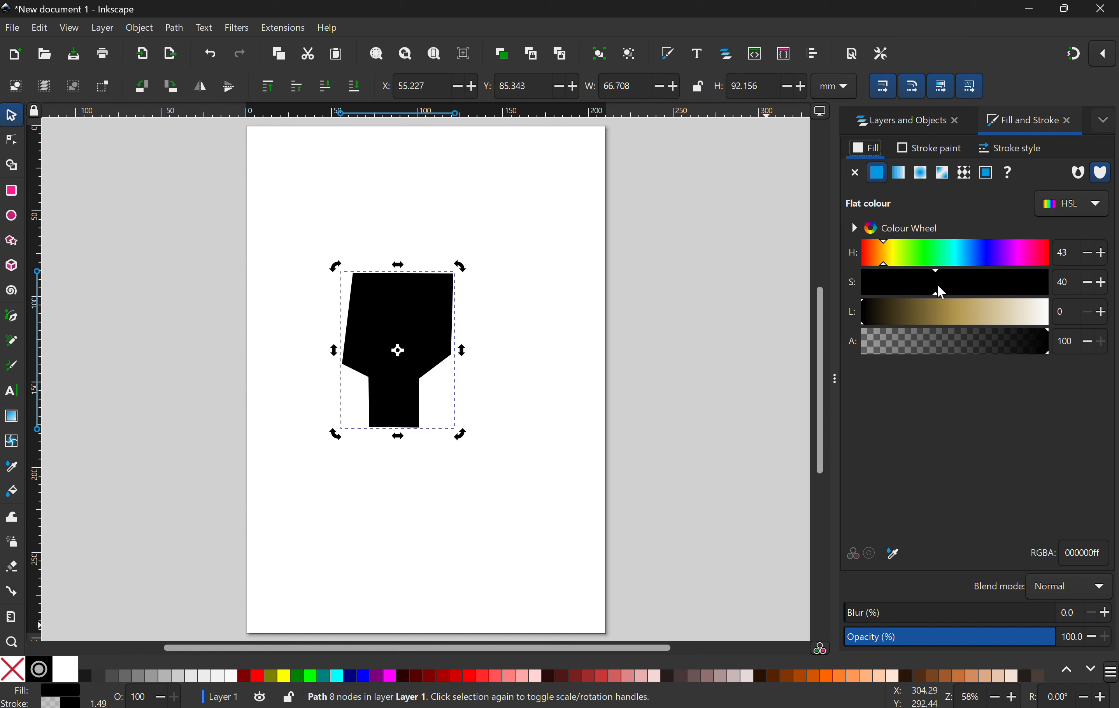
{"action": "left_click", "coordinate": [962, 310]}
{"action": "left_click_drag", "start_coordinate": [961, 307], "coordinate": [965, 307]}
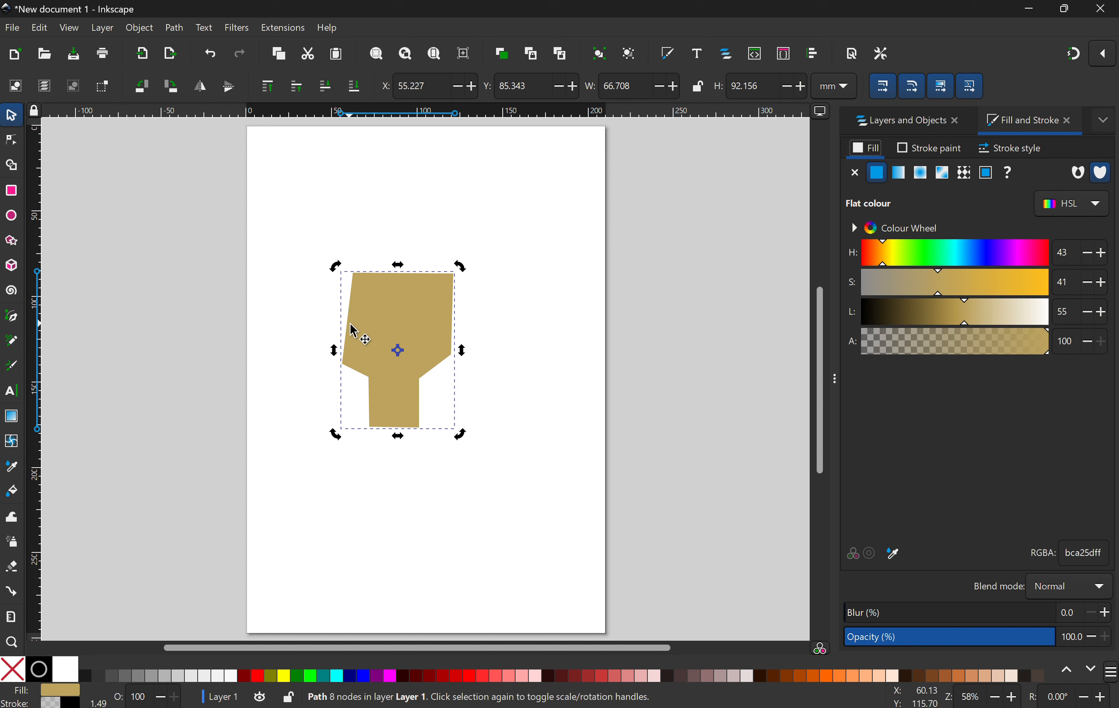
Step: Move the head's top-left node outward and make the two top corner nodes smooth
{"action": "key", "text": "n"}
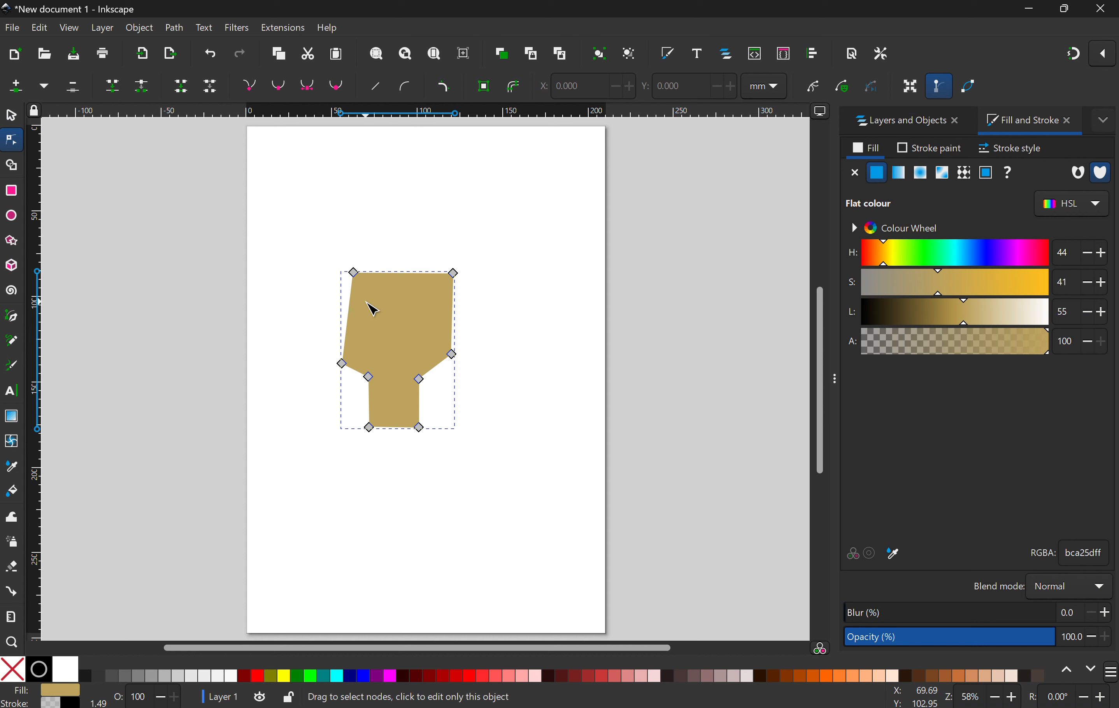
{"action": "left_click_drag", "start_coordinate": [355, 274], "coordinate": [345, 279]}
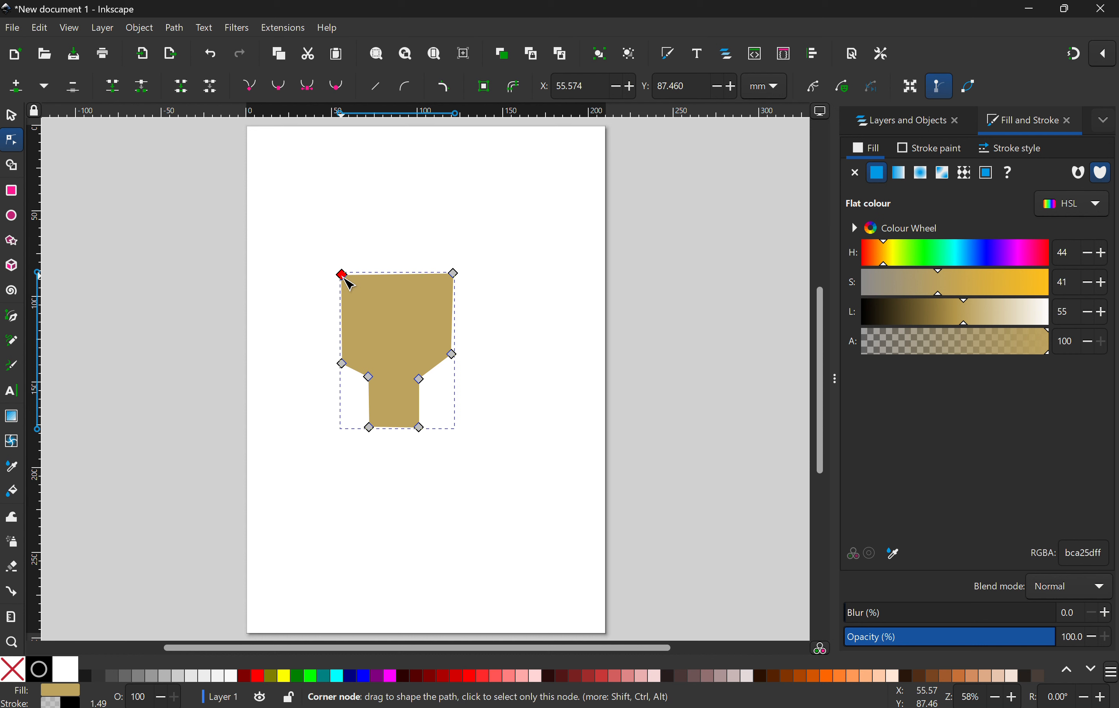
{"action": "left_click", "coordinate": [278, 91]}
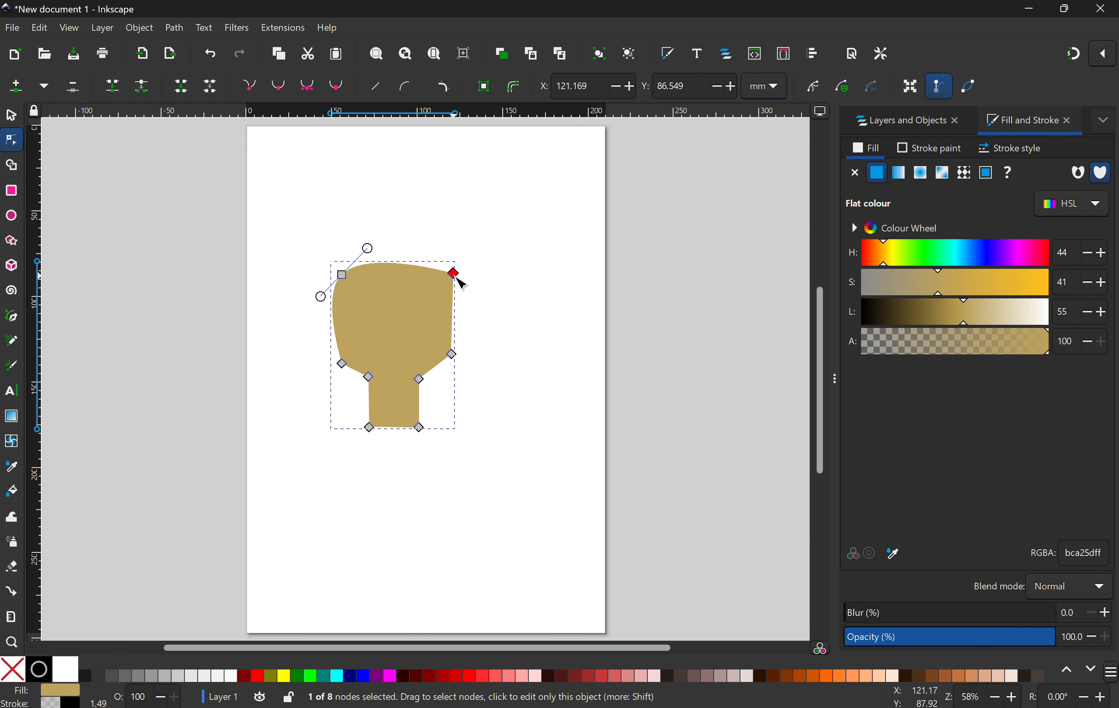
{"action": "left_click", "coordinate": [278, 86]}
Step: Smooth the two neck-junction nodes and reposition the neck's nodes to taper it
{"action": "left_click", "coordinate": [369, 377]}
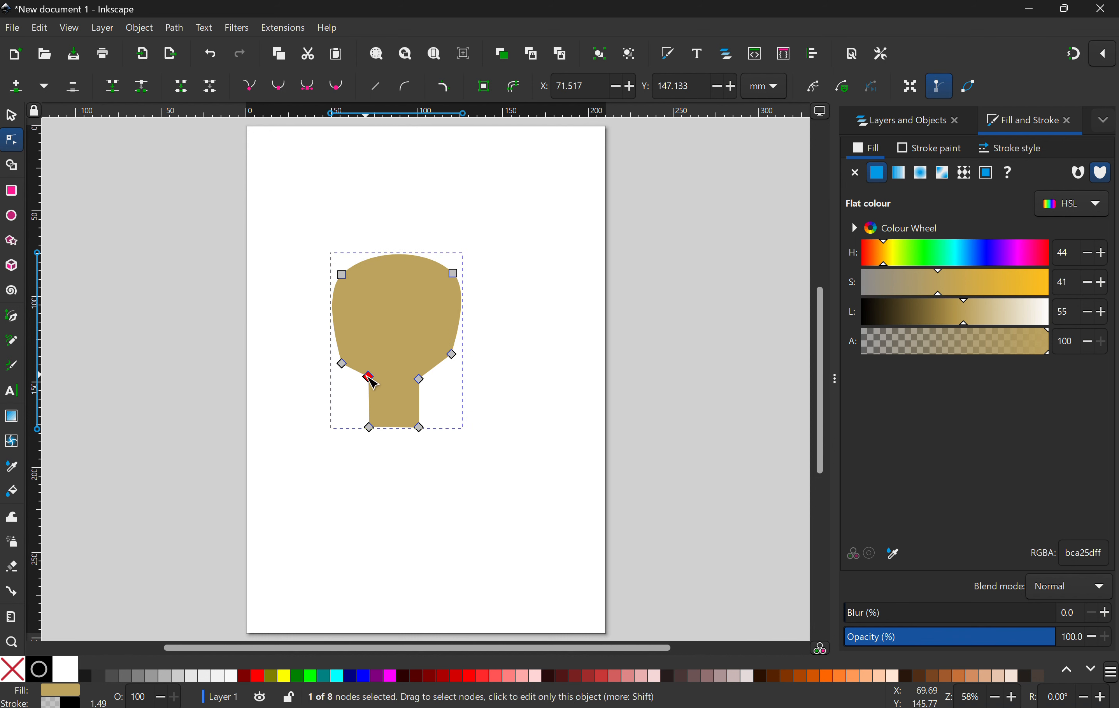
{"action": "left_click", "coordinate": [279, 86]}
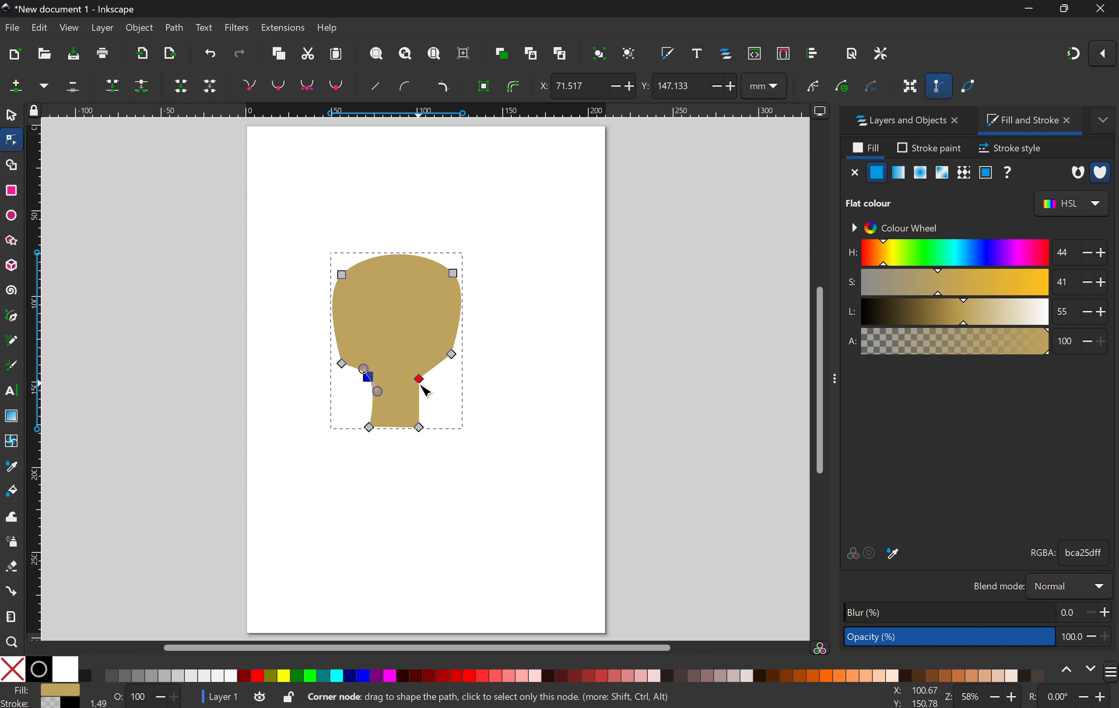
{"action": "left_click", "coordinate": [420, 379]}
{"action": "left_click", "coordinate": [279, 85]}
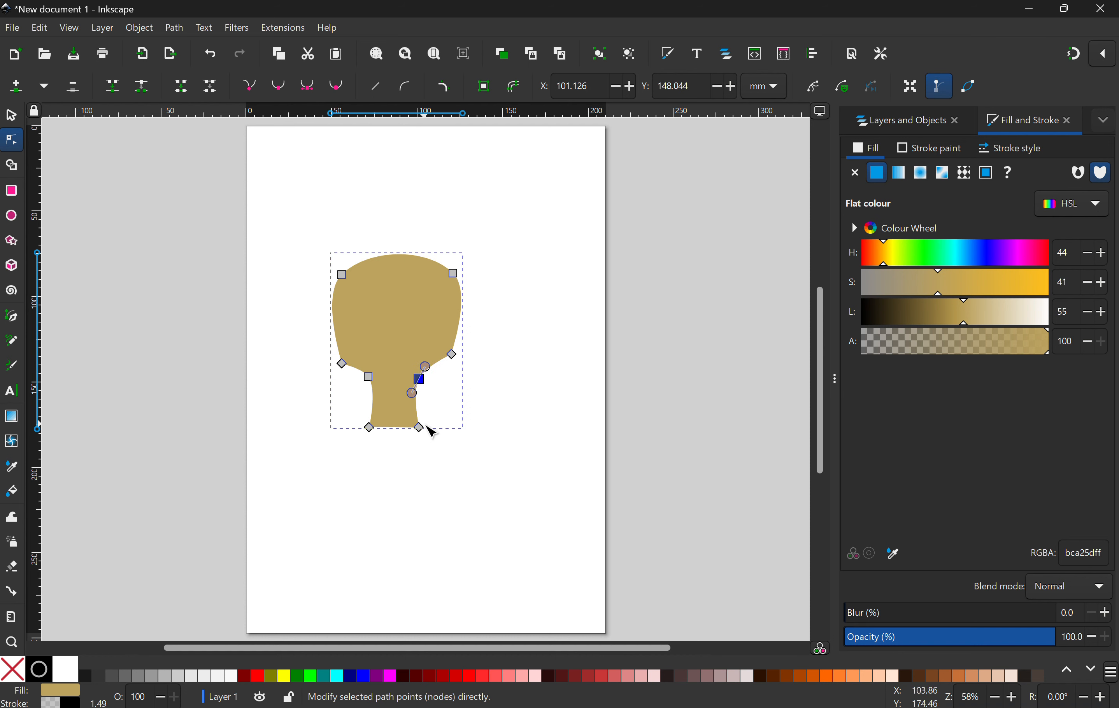
{"action": "left_click_drag", "start_coordinate": [421, 429], "coordinate": [369, 439]}
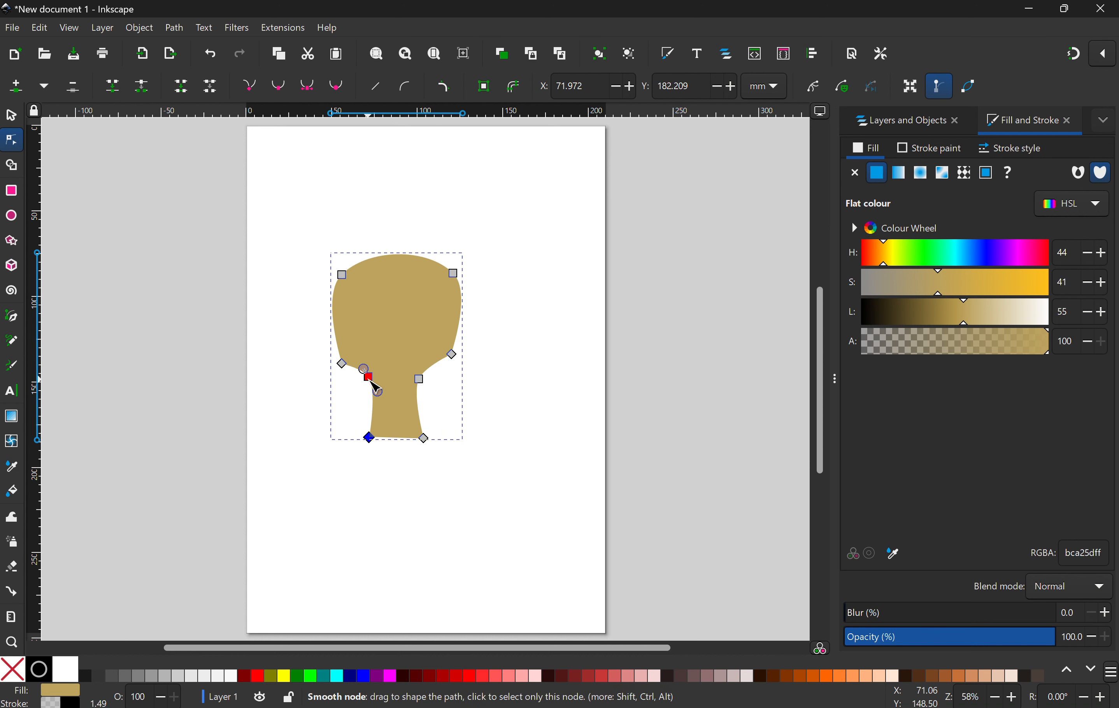
{"action": "left_click_drag", "start_coordinate": [369, 377], "coordinate": [428, 388]}
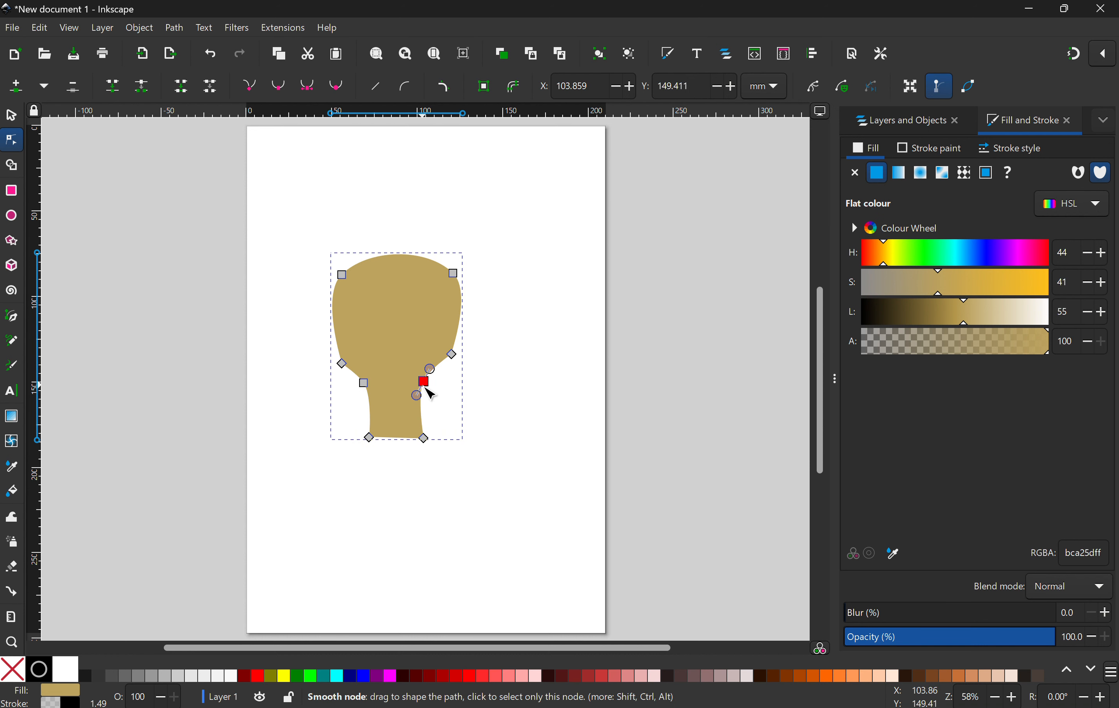
Step: Check the face in the reference, then draw a white circle of about 6.4 mm radius as the left eye
{"action": "left_click", "coordinate": [656, 707]}
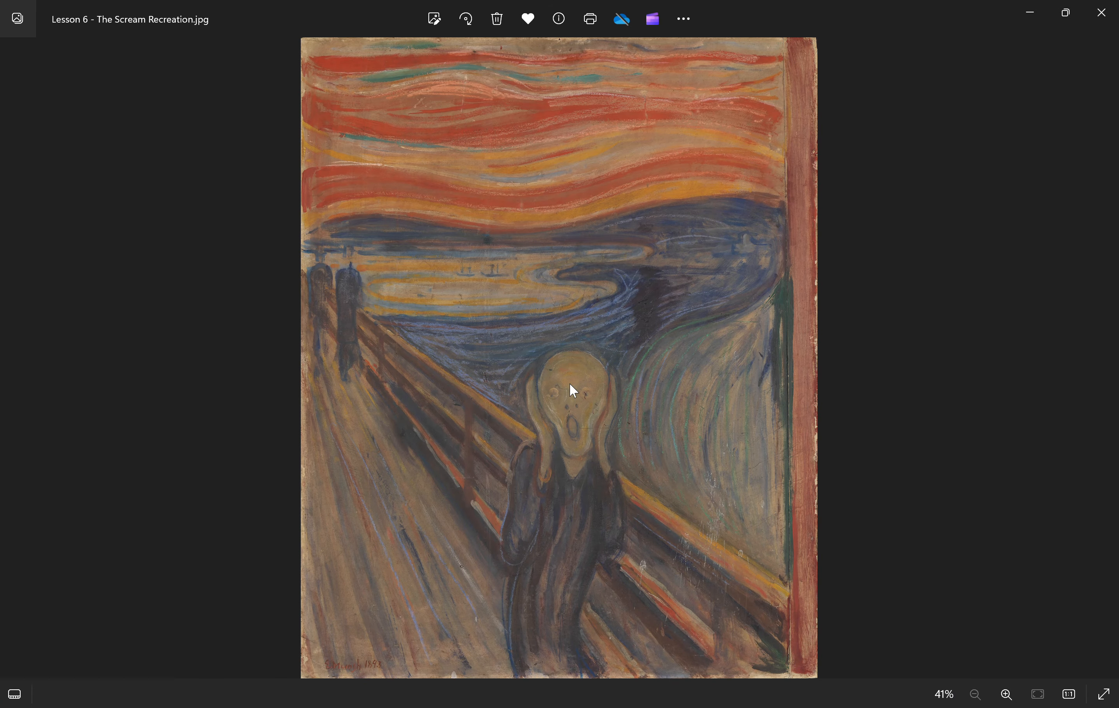
{"action": "left_click", "coordinate": [660, 707]}
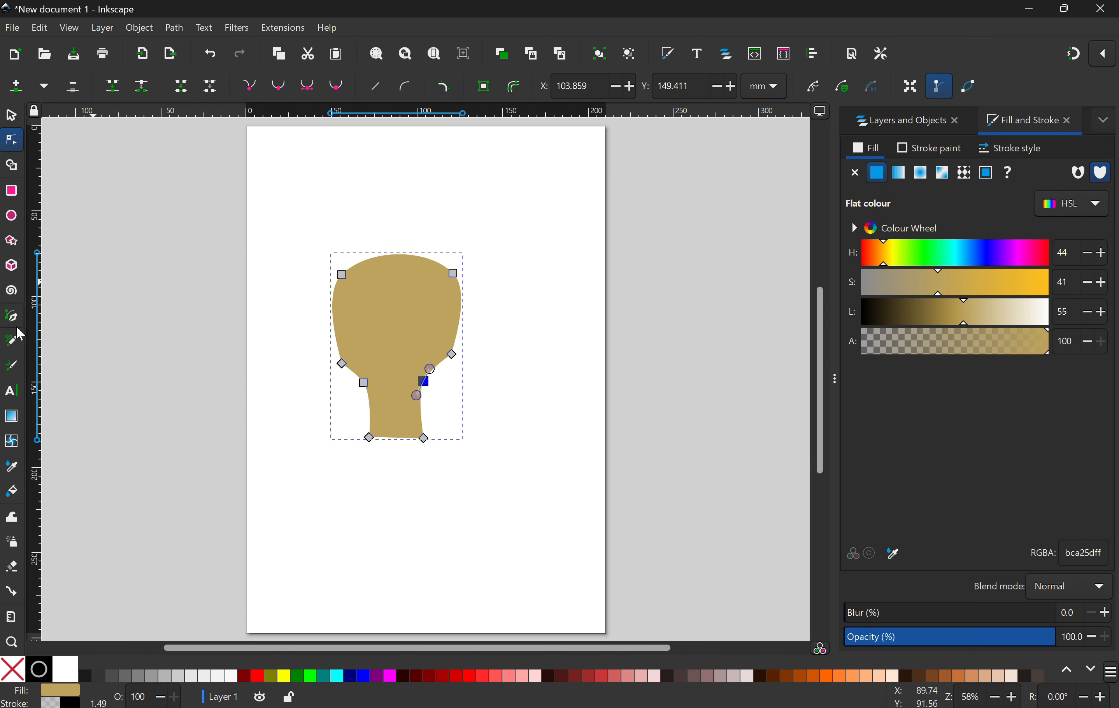
{"action": "left_click", "coordinate": [18, 225]}
{"action": "left_click_drag", "start_coordinate": [361, 307], "coordinate": [383, 329]}
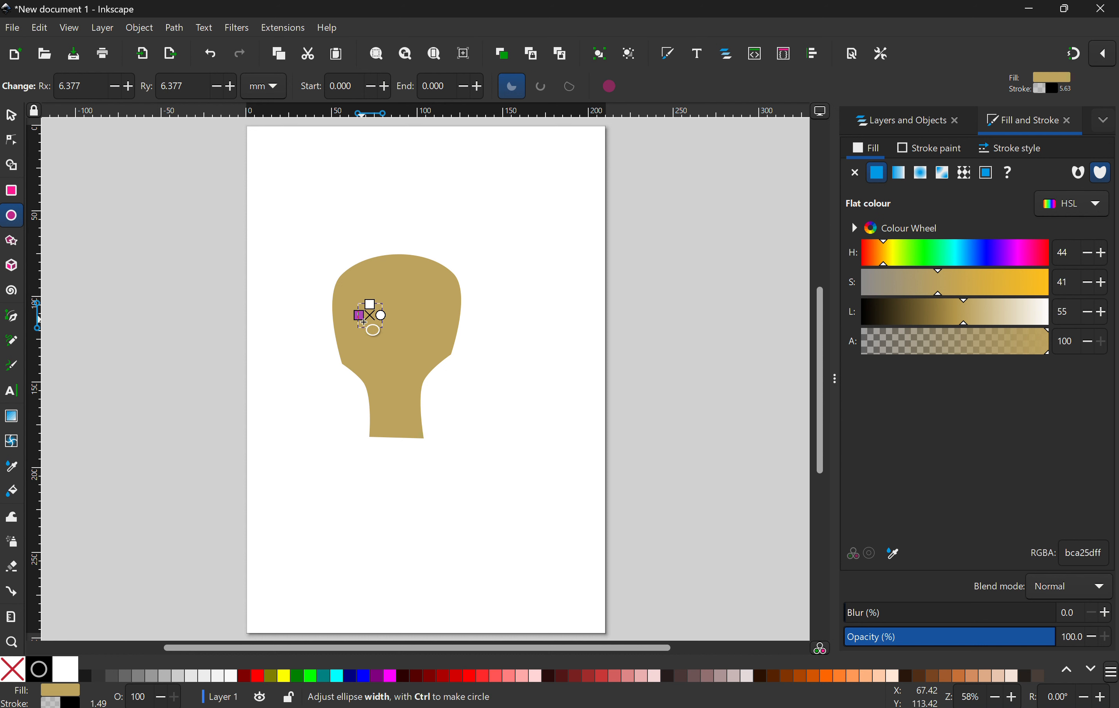
{"action": "left_click_drag", "start_coordinate": [964, 321], "coordinate": [1054, 322]}
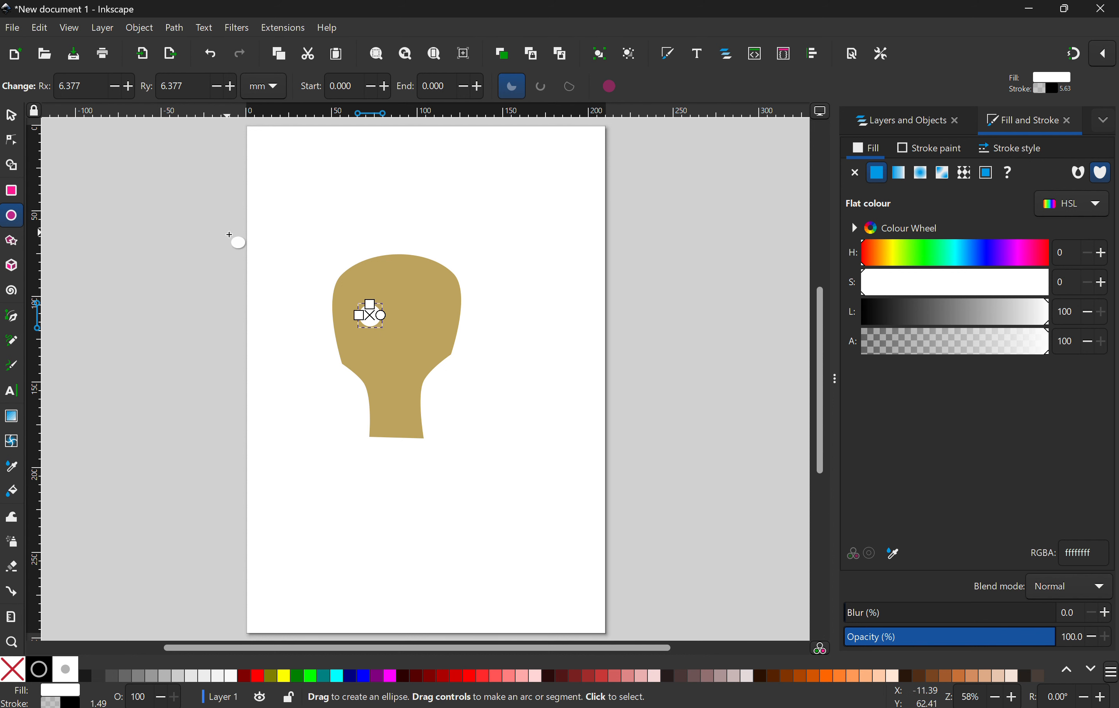
Step: Draw a small black ellipse about 2.5 × 2.3 mm radius for the pupil
{"action": "left_click_drag", "start_coordinate": [405, 326], "coordinate": [415, 336]}
{"action": "left_click_drag", "start_coordinate": [930, 323], "coordinate": [829, 319]}
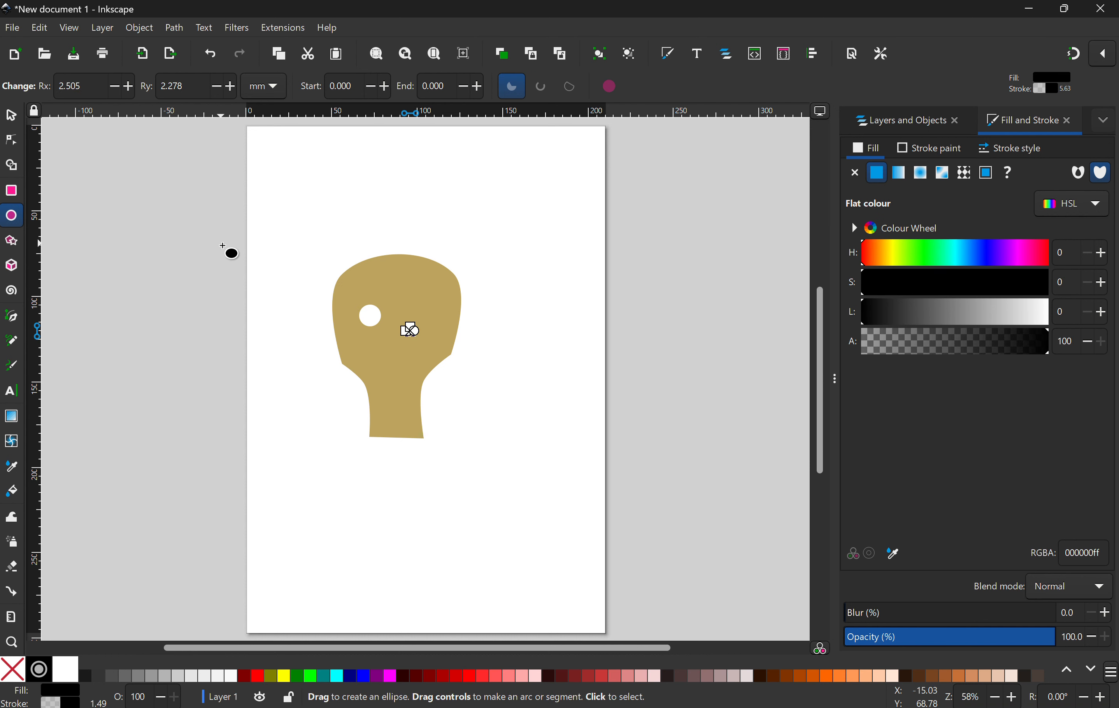
Step: Move the black pupil onto the white eye circle and select both eye objects together
{"action": "key", "text": "s"}
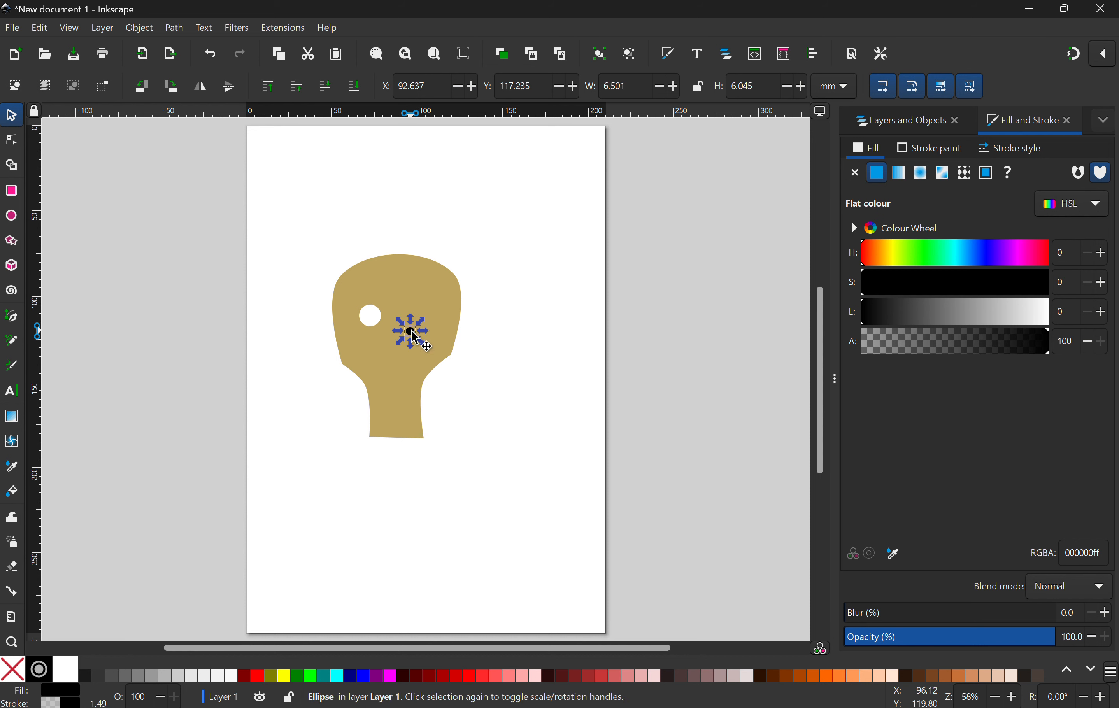
{"action": "left_click_drag", "start_coordinate": [411, 331], "coordinate": [365, 320]}
{"action": "left_click", "coordinate": [285, 304]}
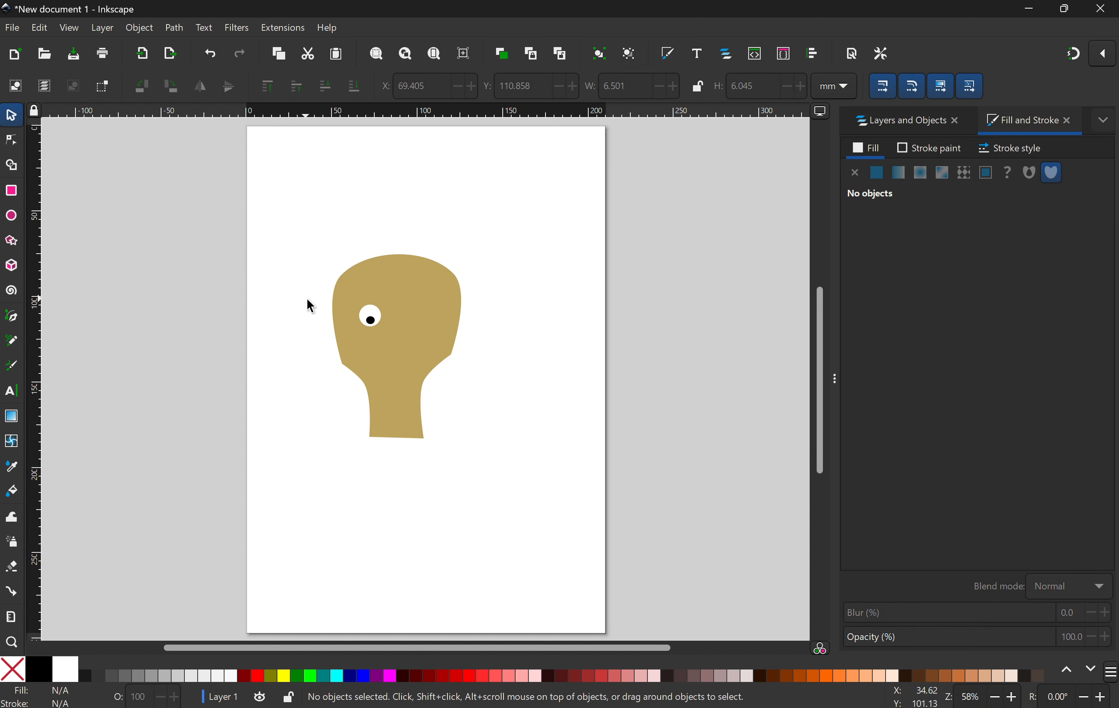
{"action": "left_click", "coordinate": [370, 317]}
{"action": "left_click", "coordinate": [373, 326], "text": "shift"}
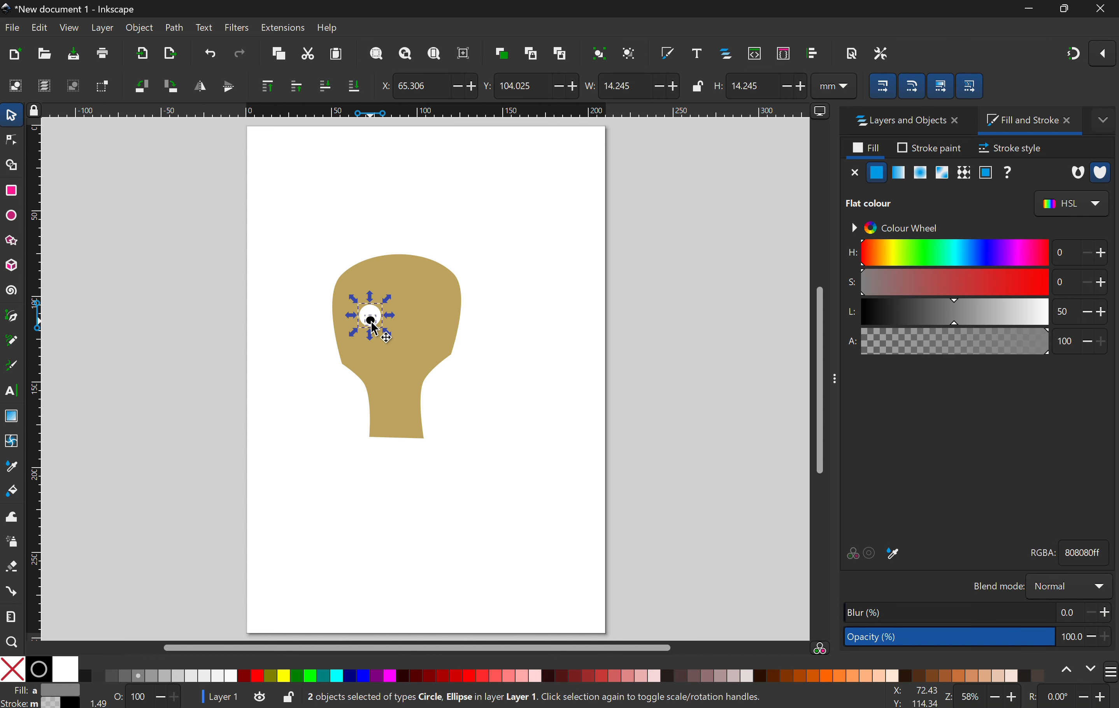
Step: Group the pupil with the white eye circle and nudge the eye into place on the head
{"action": "right_click", "coordinate": [370, 320]}
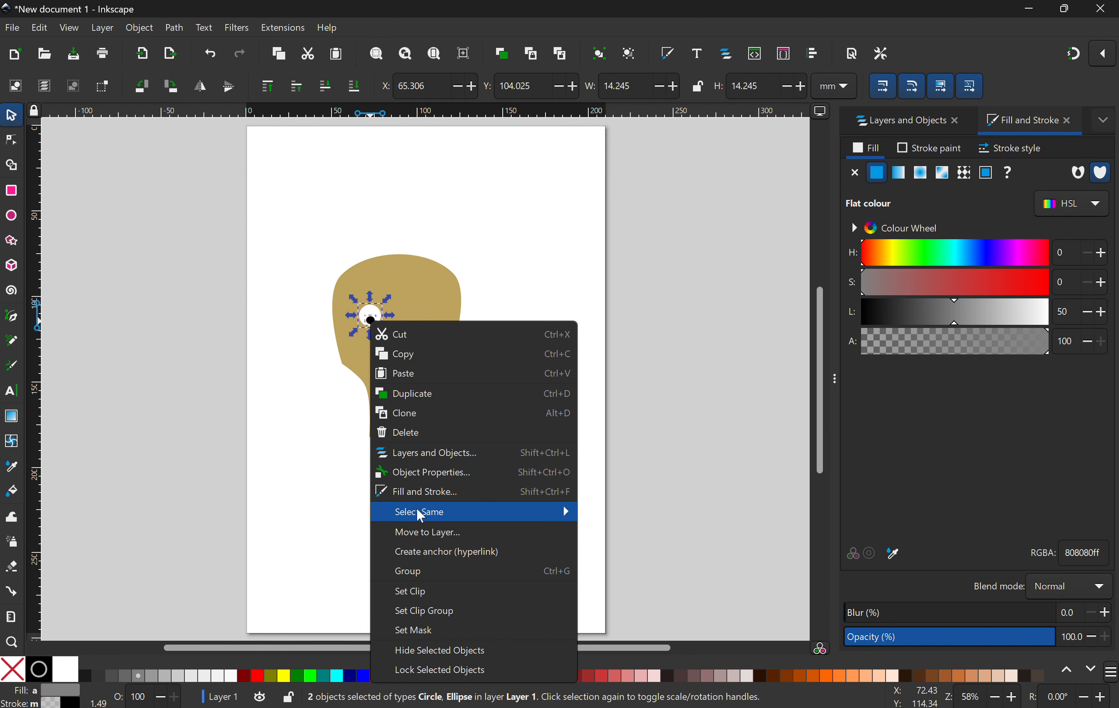
{"action": "left_click", "coordinate": [415, 572]}
{"action": "left_click_drag", "start_coordinate": [385, 319], "coordinate": [377, 311]}
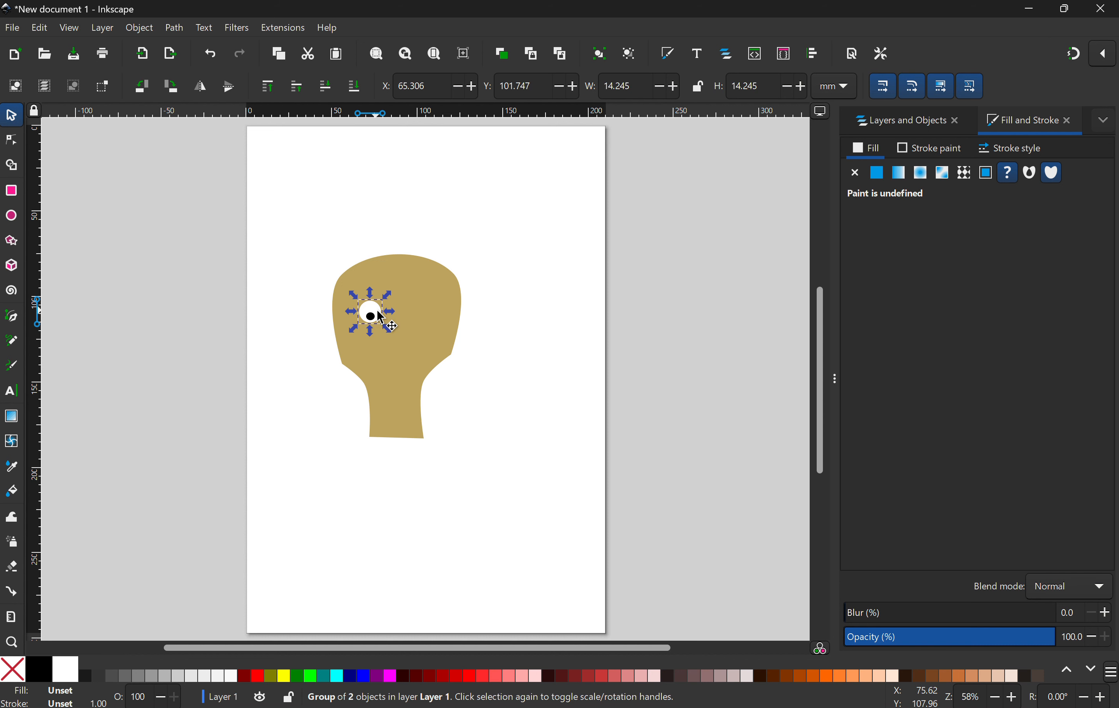
Step: Duplicate the eye group and move the copy to the right as the second eye
{"action": "right_click", "coordinate": [377, 310]}
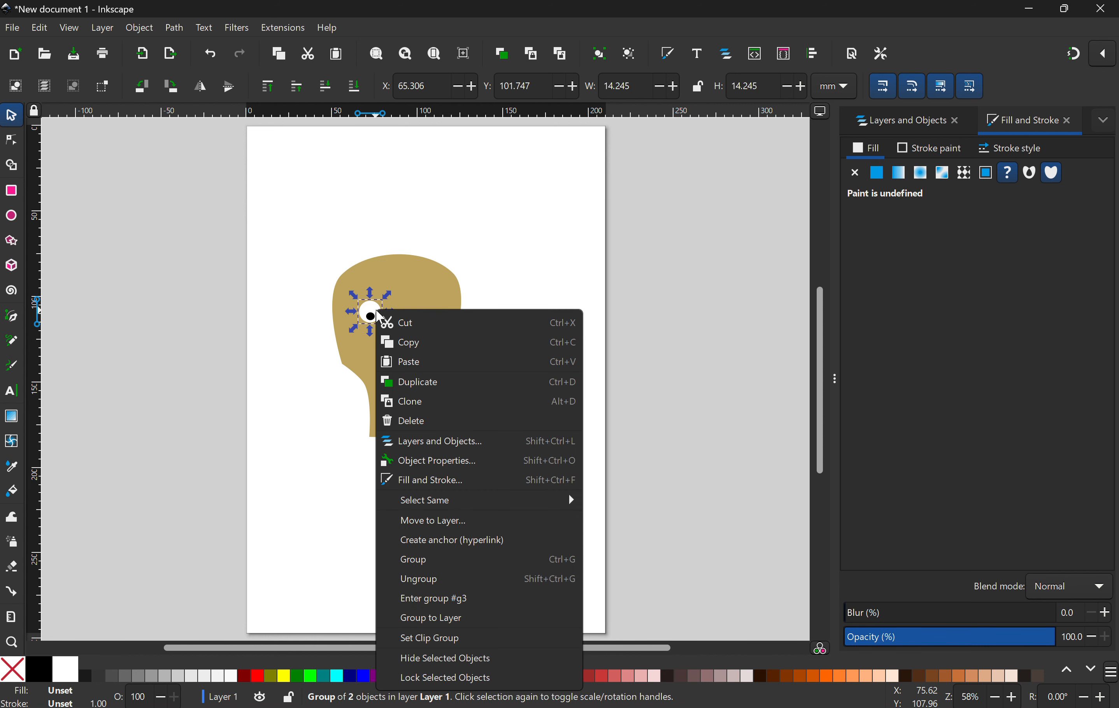
{"action": "left_click", "coordinate": [419, 381]}
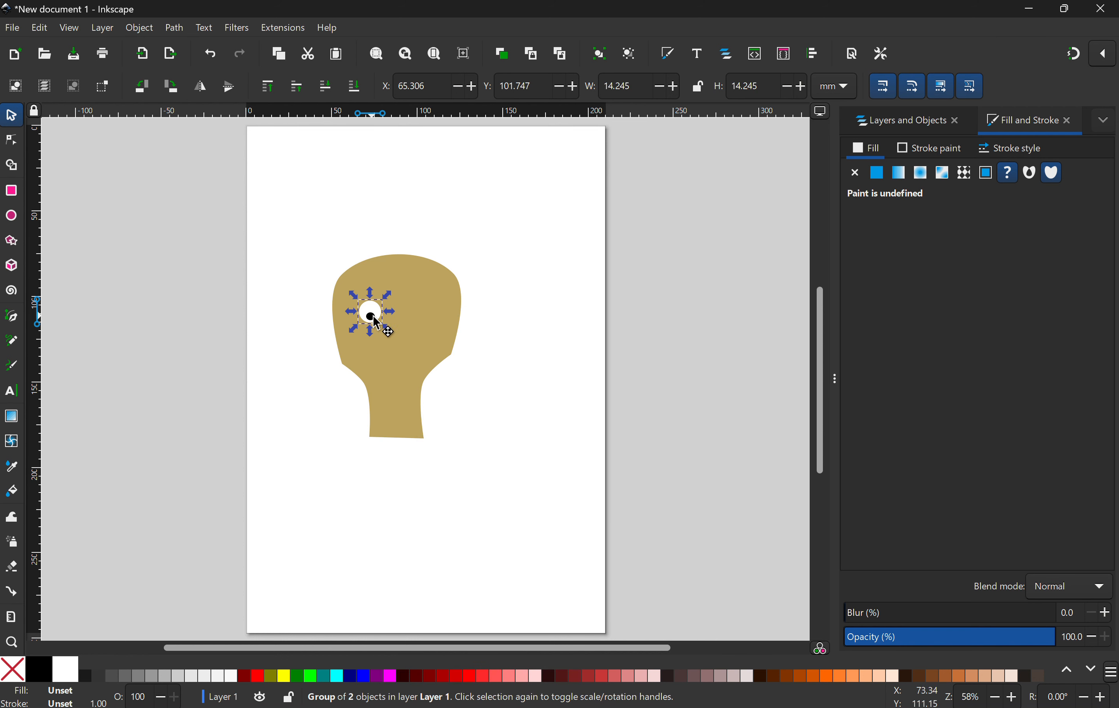
{"action": "left_click_drag", "start_coordinate": [373, 316], "coordinate": [422, 318]}
Step: Select the head and both eyes together and group them
{"action": "left_click_drag", "start_coordinate": [528, 237], "coordinate": [280, 557]}
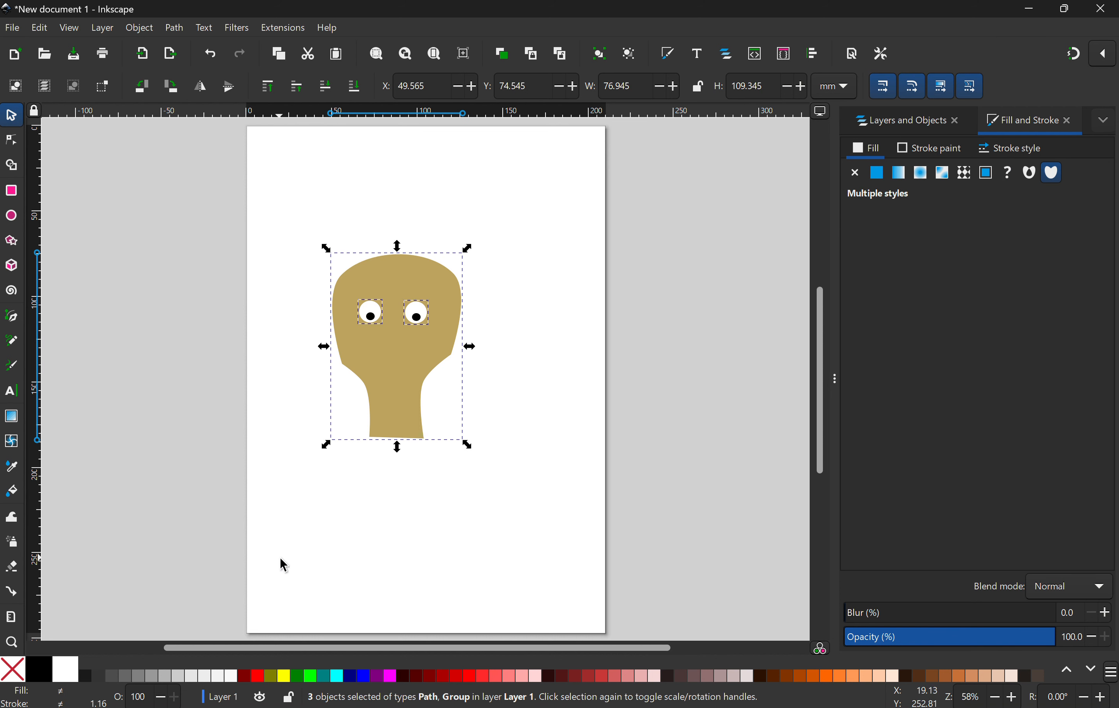
{"action": "right_click", "coordinate": [396, 359]}
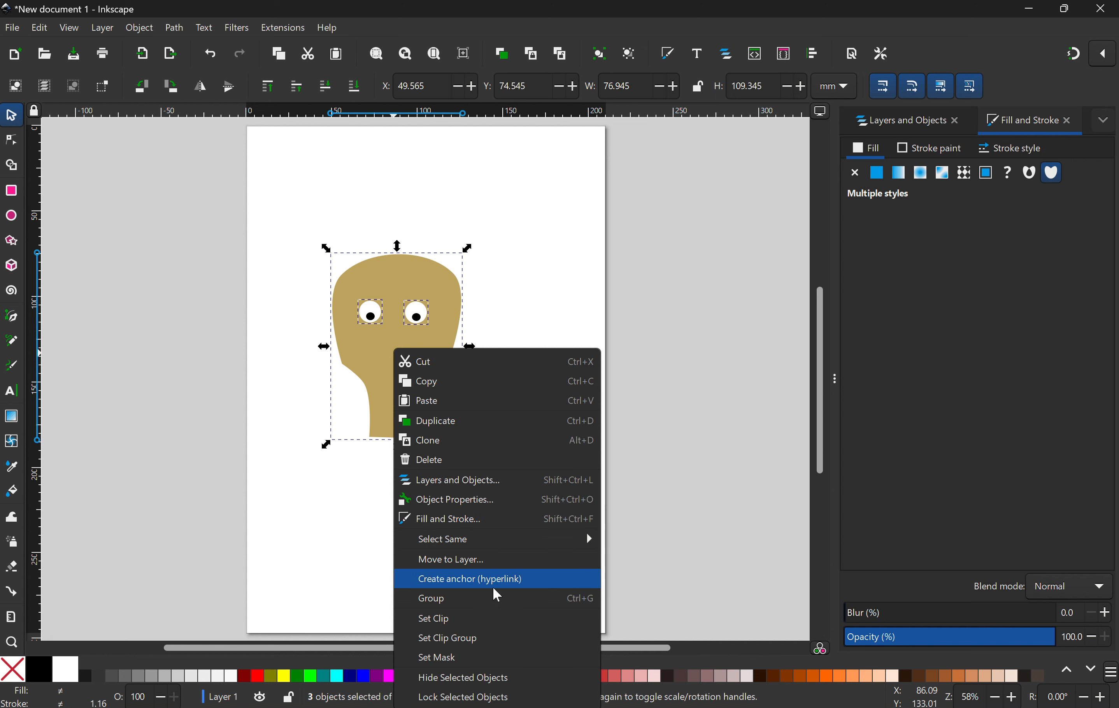
{"action": "left_click", "coordinate": [489, 598]}
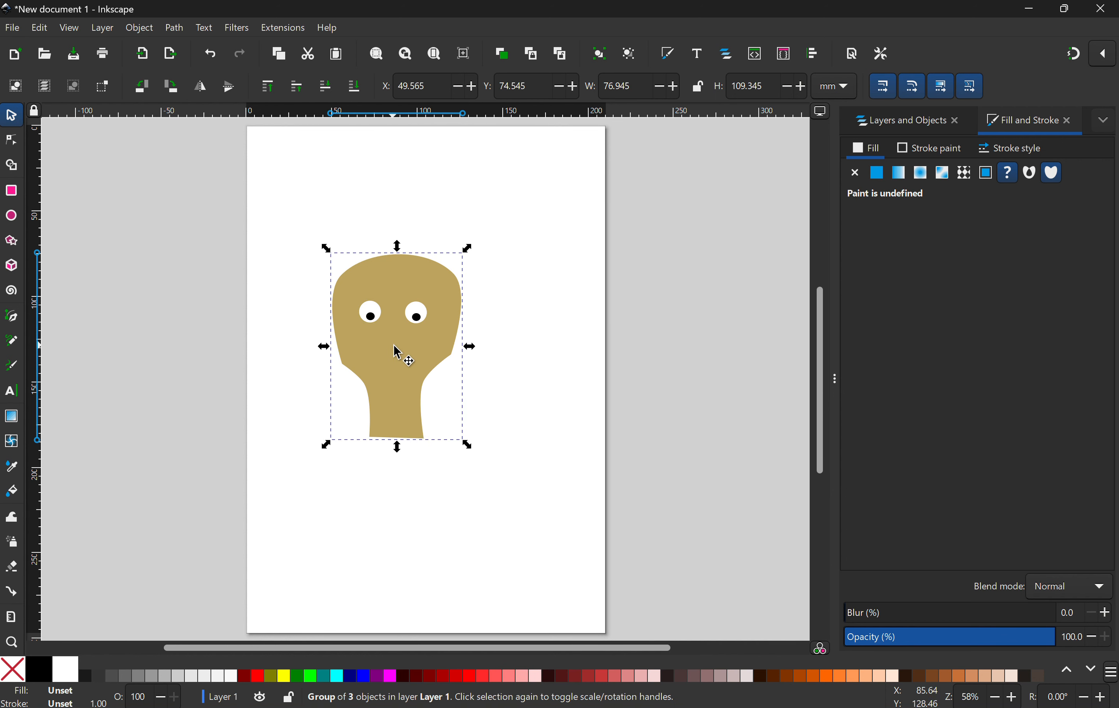
Step: Scale the head group down to about 59 × 87 mm and reposition it on the page
{"action": "left_click_drag", "start_coordinate": [397, 354], "coordinate": [426, 398]}
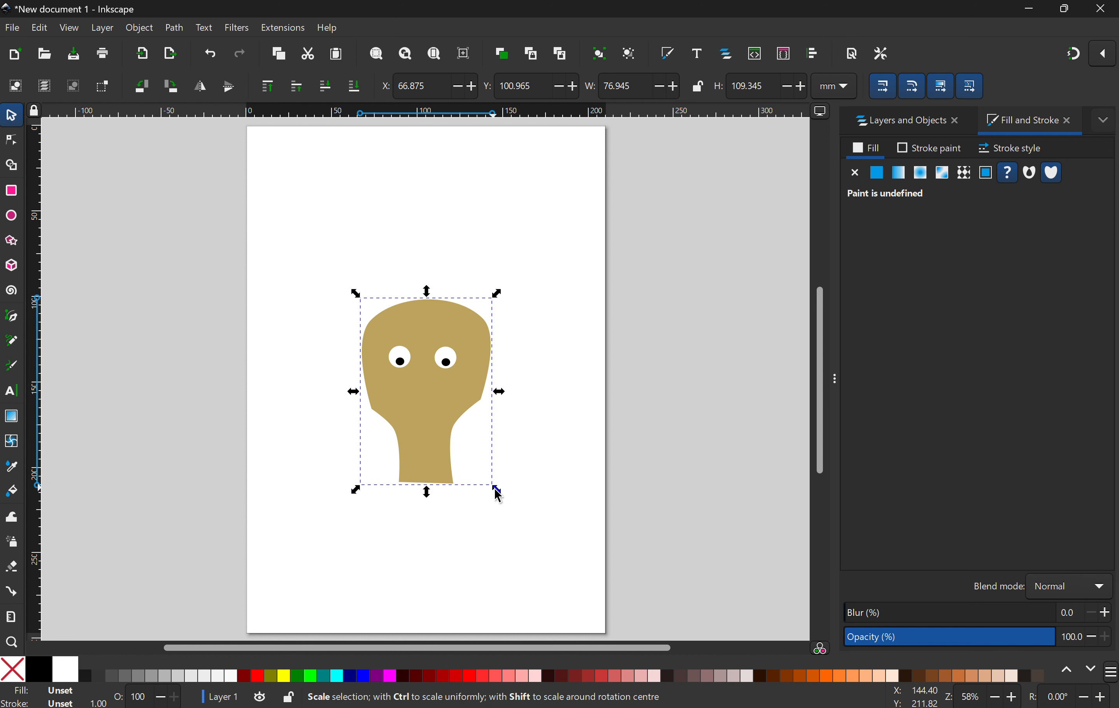
{"action": "left_click_drag", "start_coordinate": [493, 488], "coordinate": [462, 447]}
{"action": "left_click_drag", "start_coordinate": [398, 359], "coordinate": [415, 370]}
{"action": "left_click", "coordinate": [681, 378]}
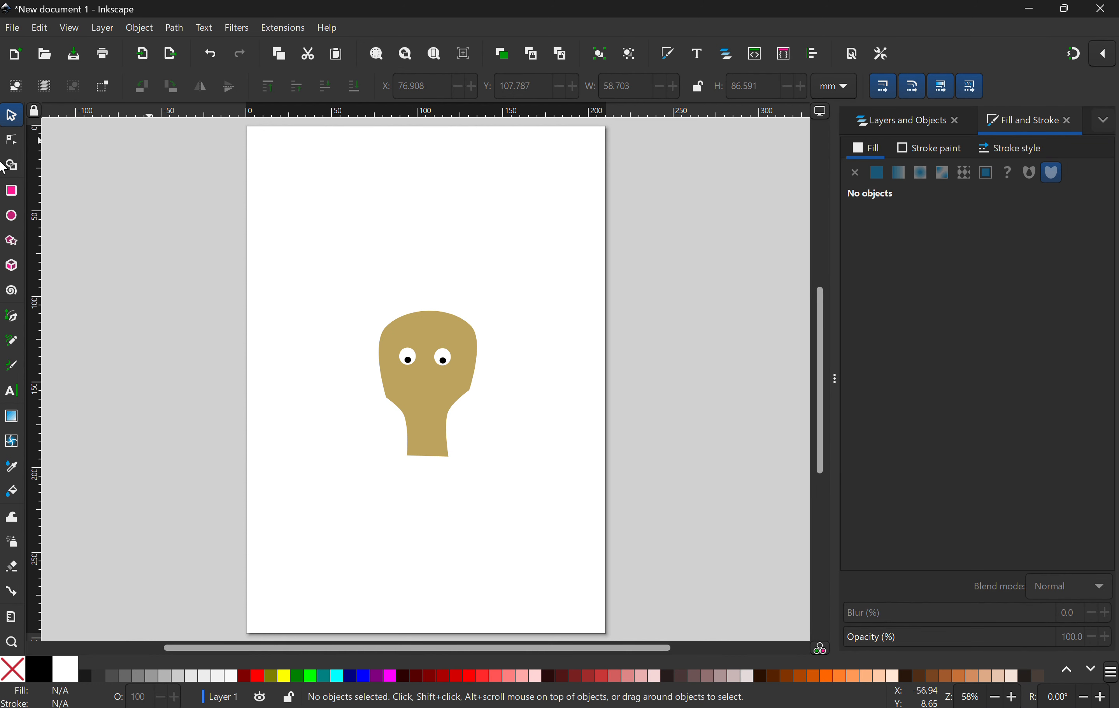
Step: Draw a rectangle about 46 × 99 mm and give it a linear gradient with an orange first stop
{"action": "left_click", "coordinate": [11, 190]}
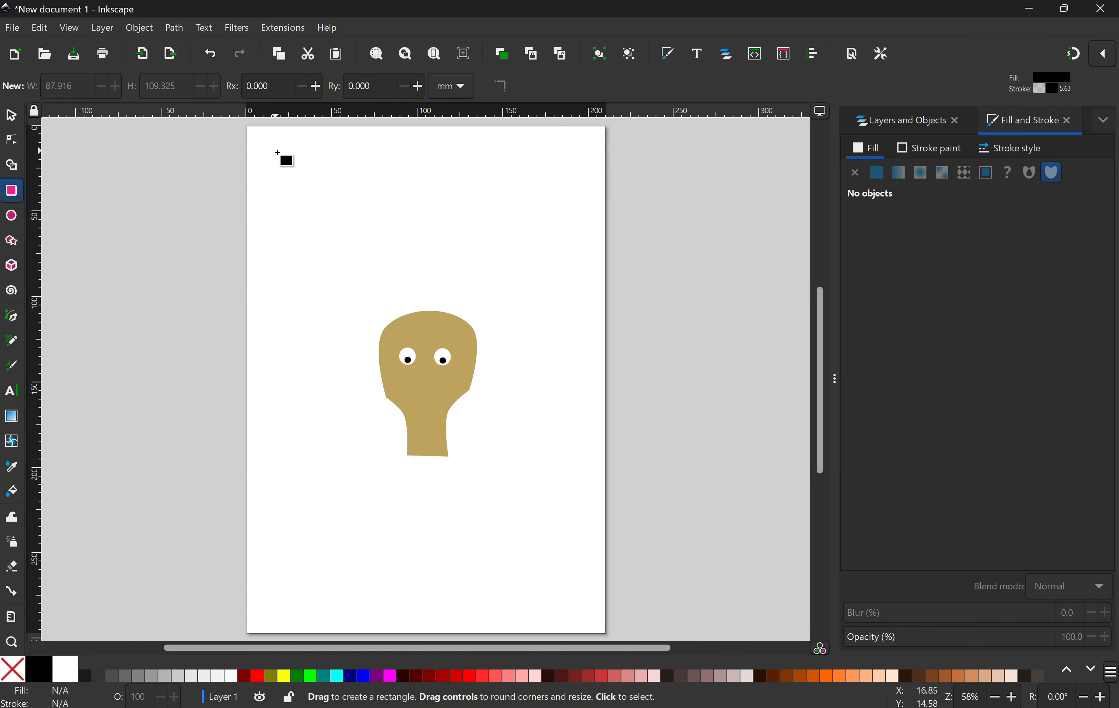
{"action": "mouse_move", "coordinate": [275, 150]}
{"action": "left_mouse_down"}
{"action": "mouse_move", "coordinate": [347, 249]}
{"action": "mouse_move", "coordinate": [356, 322]}
{"action": "left_mouse_up"}
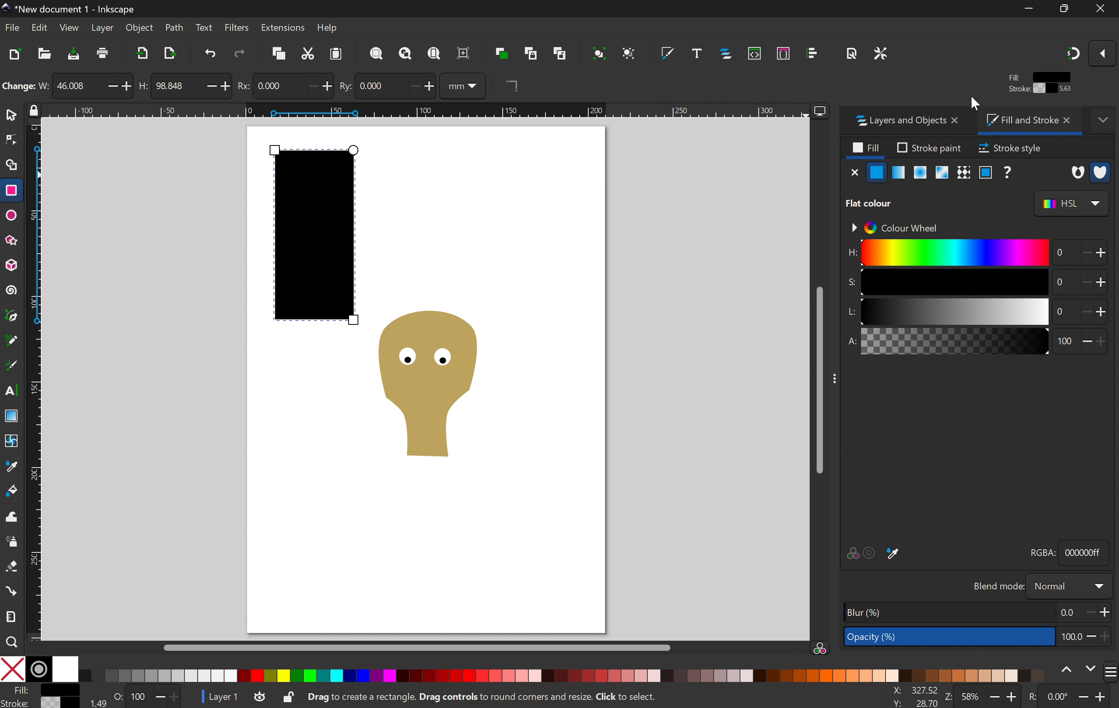
{"action": "left_click", "coordinate": [903, 179]}
{"action": "left_click", "coordinate": [931, 344]}
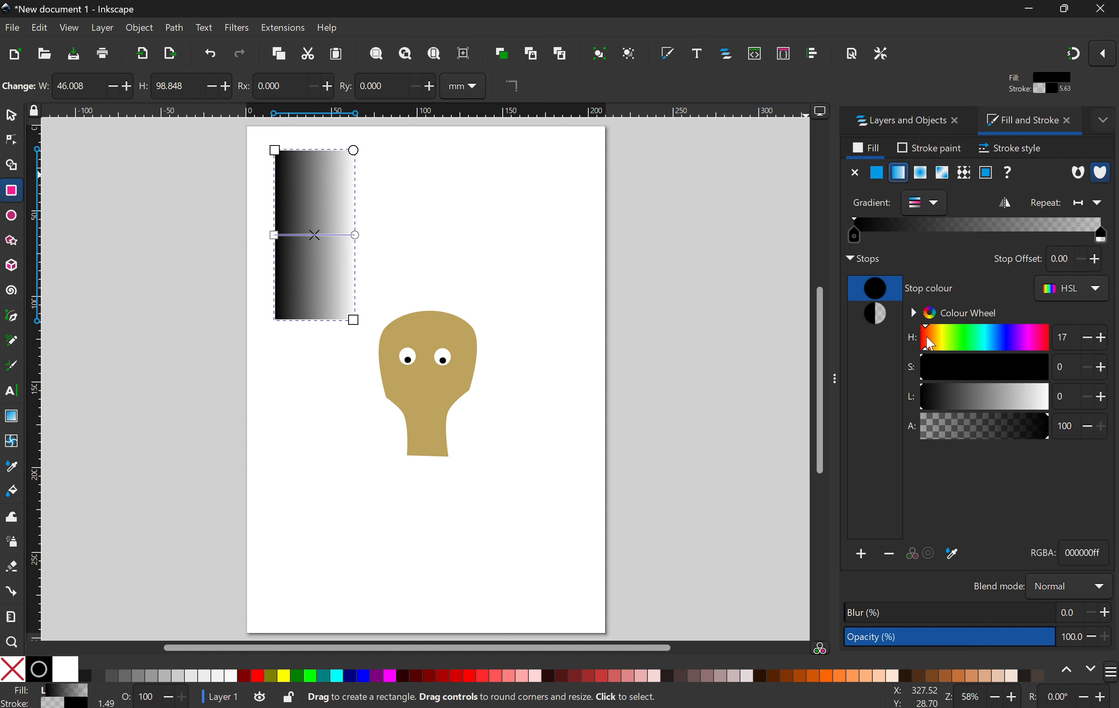
{"action": "left_click", "coordinate": [852, 237]}
{"action": "left_click_drag", "start_coordinate": [959, 372], "coordinate": [987, 399]}
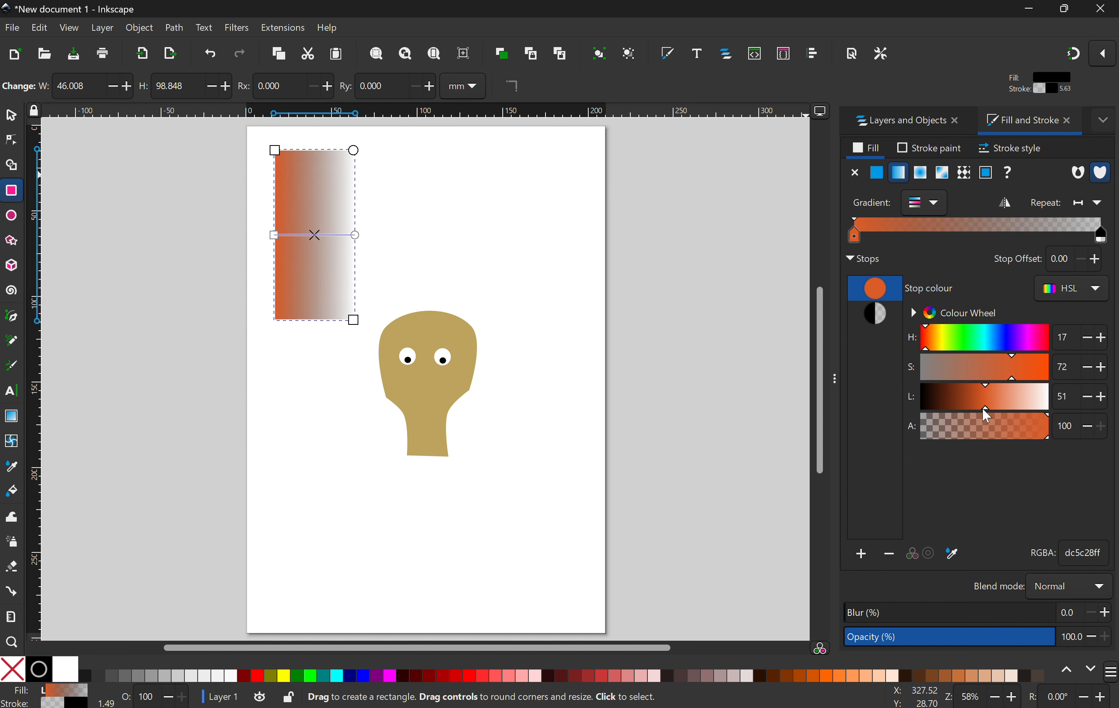
Step: Set the gradient's end stop to a yellow-olive colour at 69 alpha
{"action": "left_click", "coordinate": [1101, 237]}
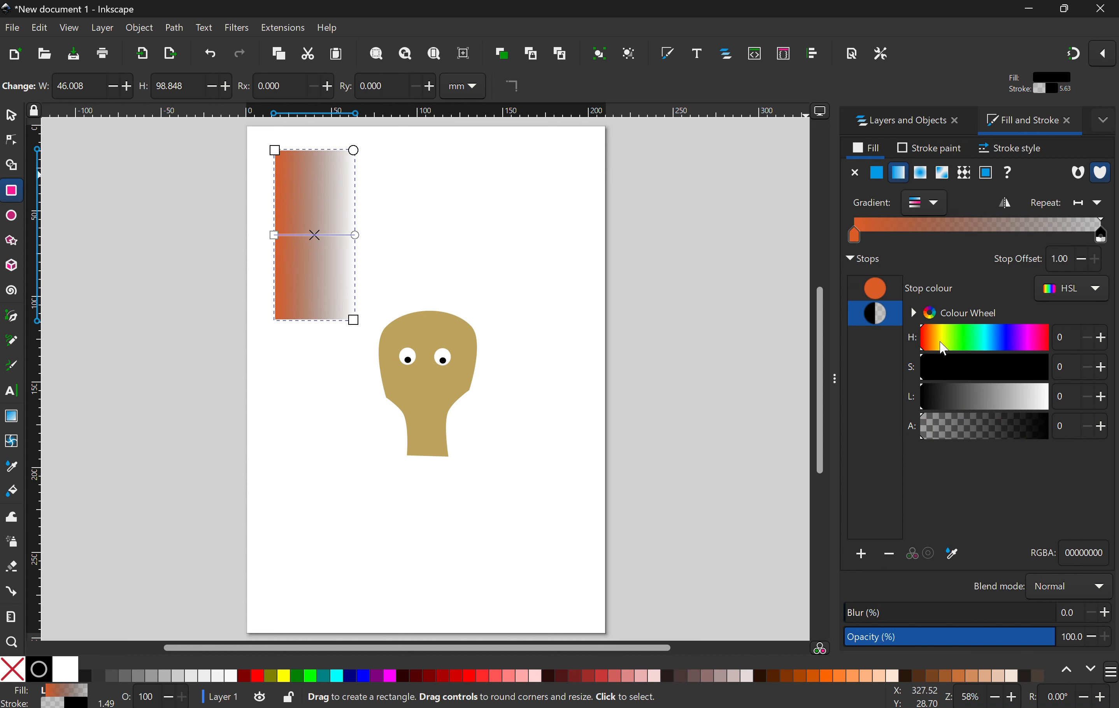
{"action": "left_click_drag", "start_coordinate": [969, 367], "coordinate": [1011, 370]}
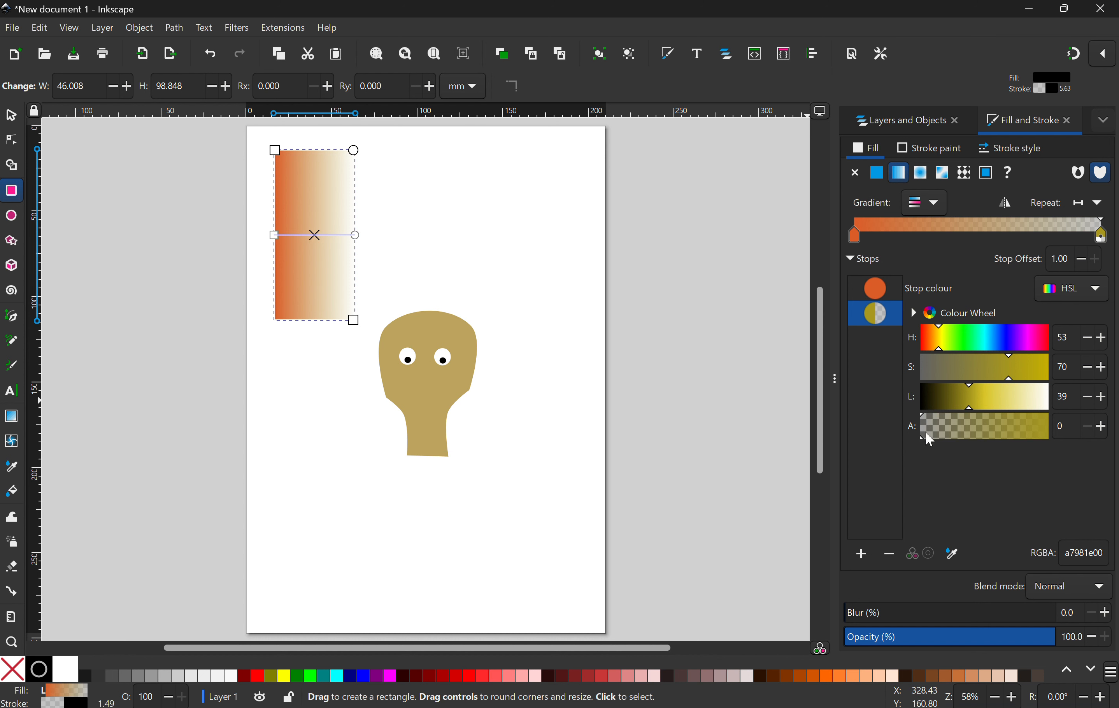
{"action": "left_click_drag", "start_coordinate": [927, 443], "coordinate": [1010, 440]}
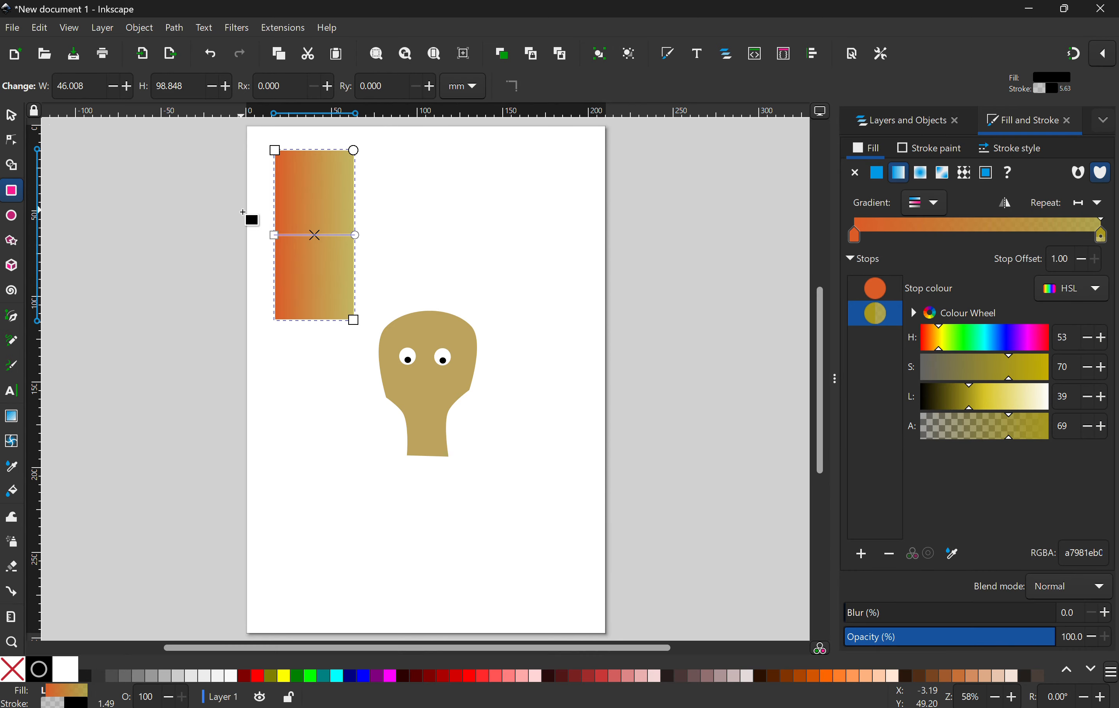
Step: Rotate the gradient rectangle 90° and stretch it to about 214 × 54 mm across the top of the page
{"action": "key", "text": "s"}
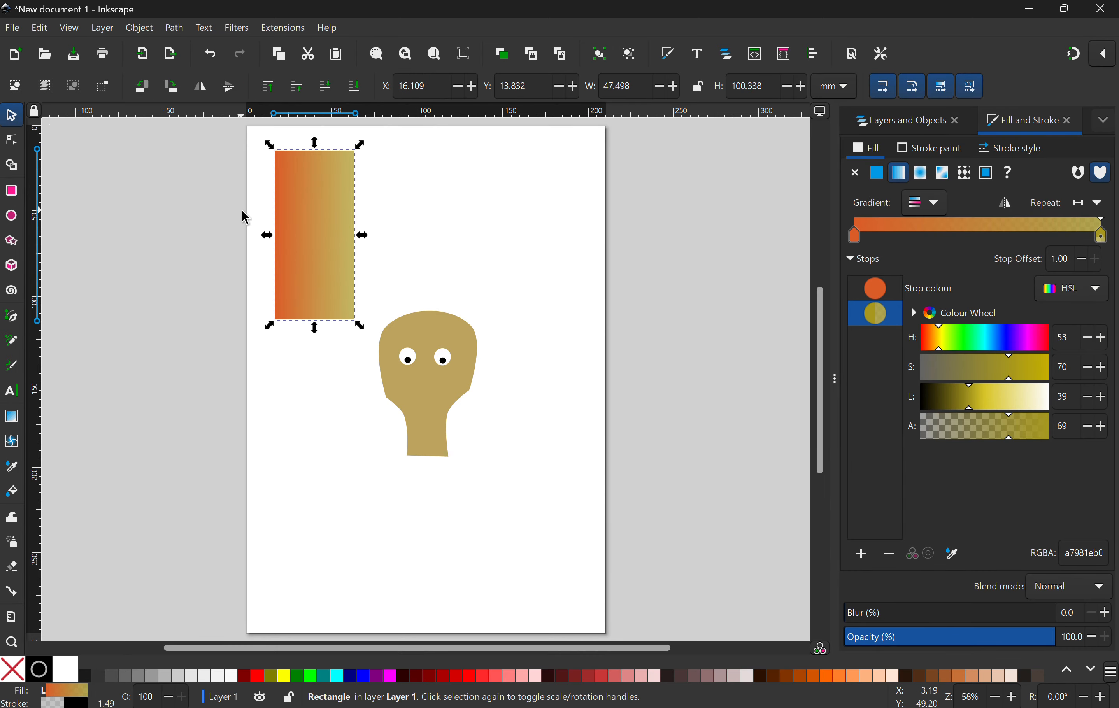
{"action": "left_click", "coordinate": [336, 220]}
{"action": "key", "text": "r"}
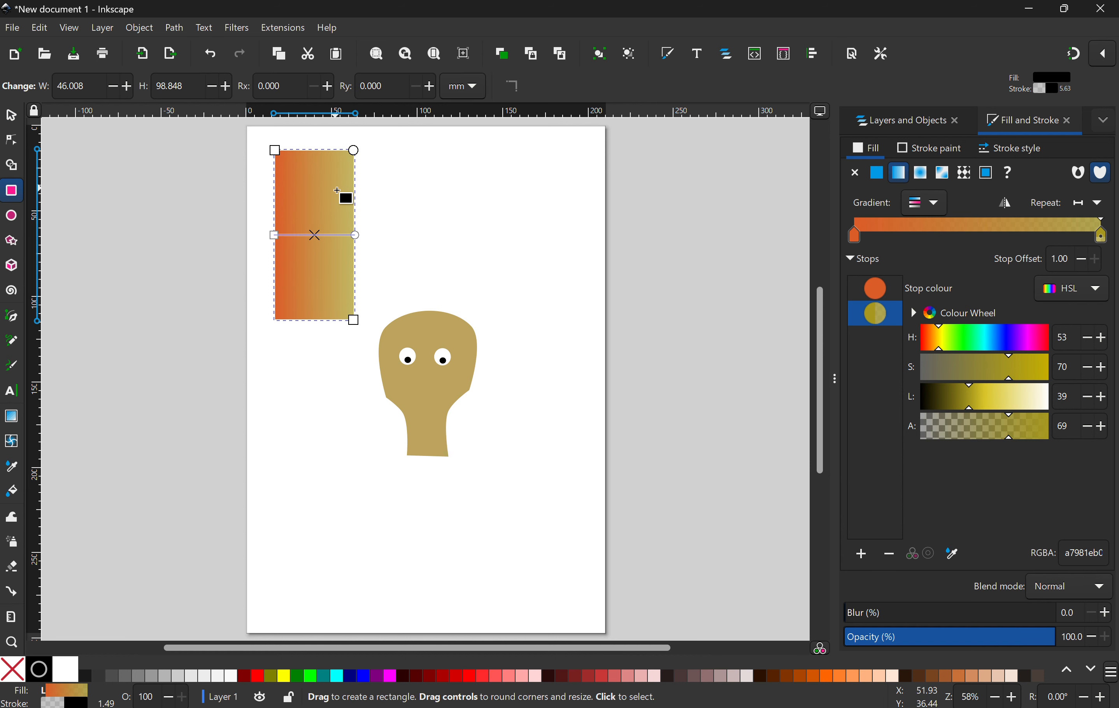
{"action": "left_click", "coordinate": [11, 114]}
{"action": "left_click", "coordinate": [338, 197]}
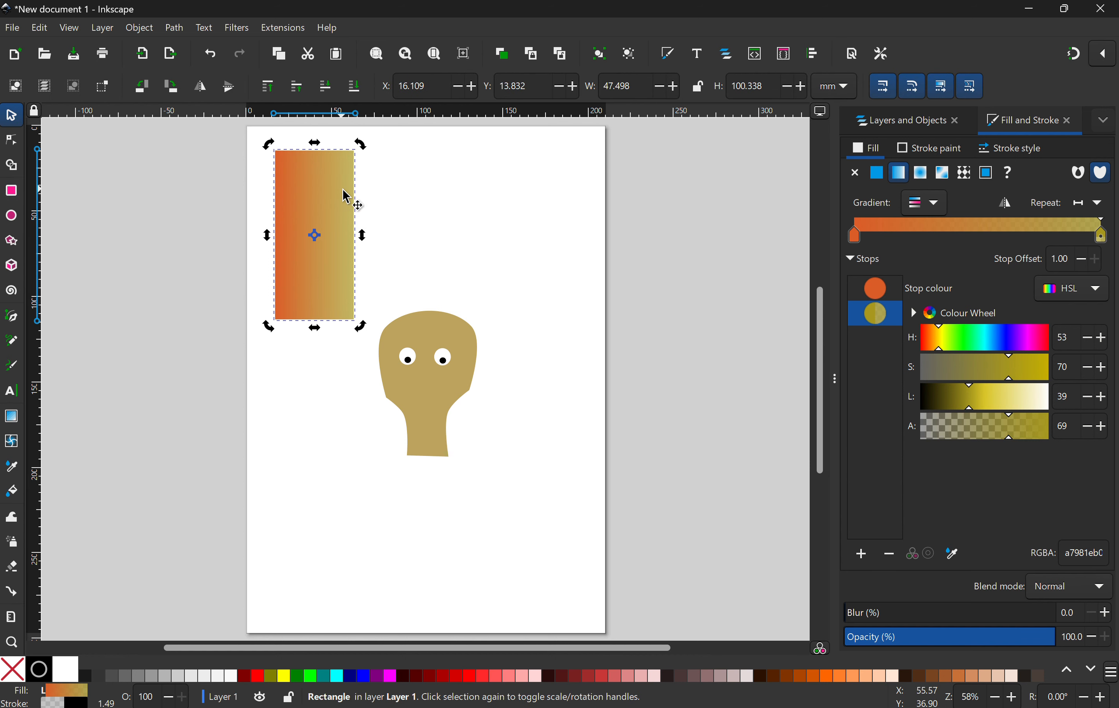
{"action": "left_click_drag", "start_coordinate": [364, 147], "coordinate": [386, 168]}
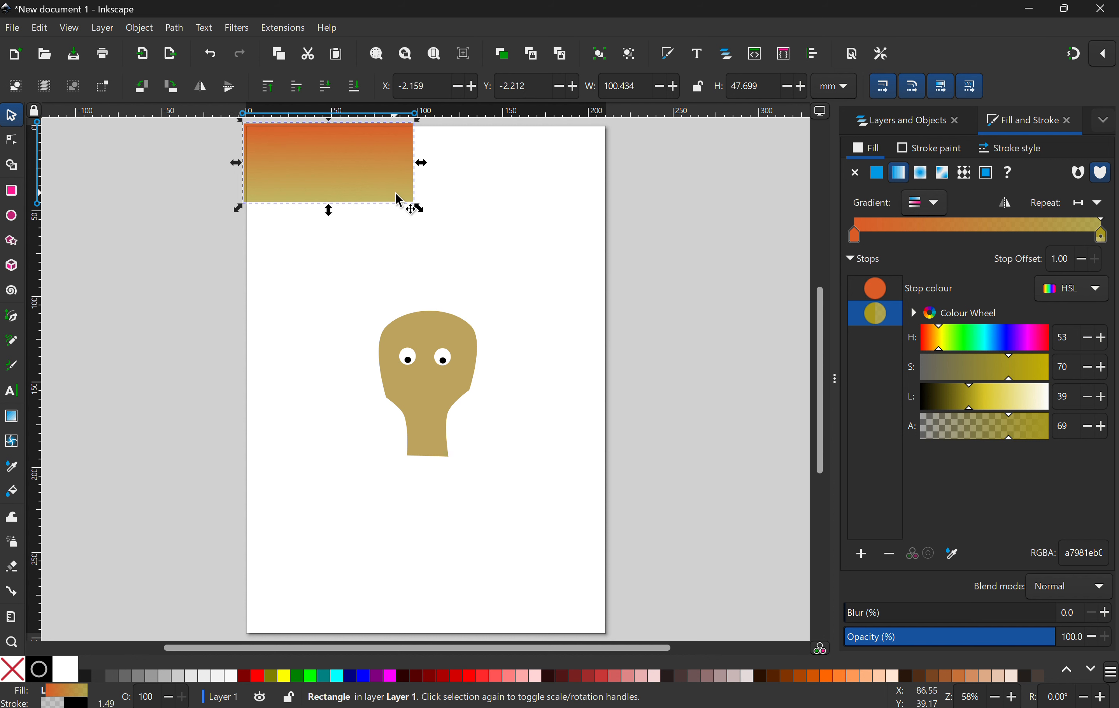
{"action": "left_click_drag", "start_coordinate": [418, 209], "coordinate": [617, 224]}
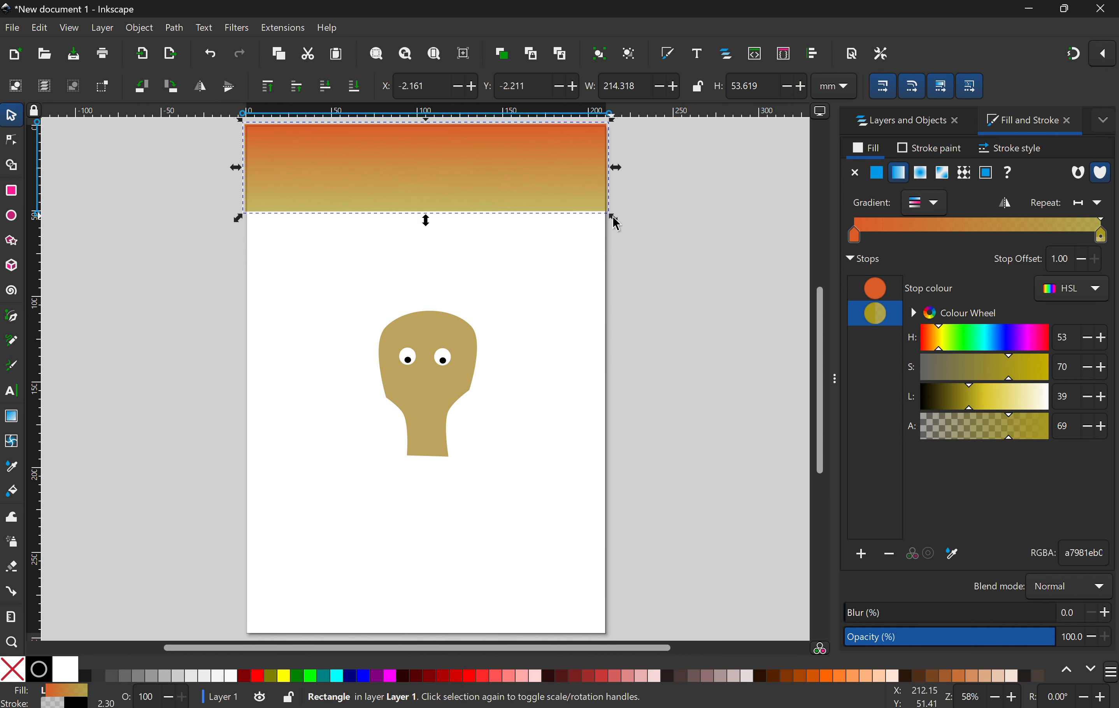
Step: Duplicate the sky band, rotate the copy 180° and place it directly below the original
{"action": "key", "text": "ctrl+d"}
{"action": "left_click_drag", "start_coordinate": [450, 168], "coordinate": [450, 252]}
{"action": "left_click_drag", "start_coordinate": [604, 209], "coordinate": [310, 282]}
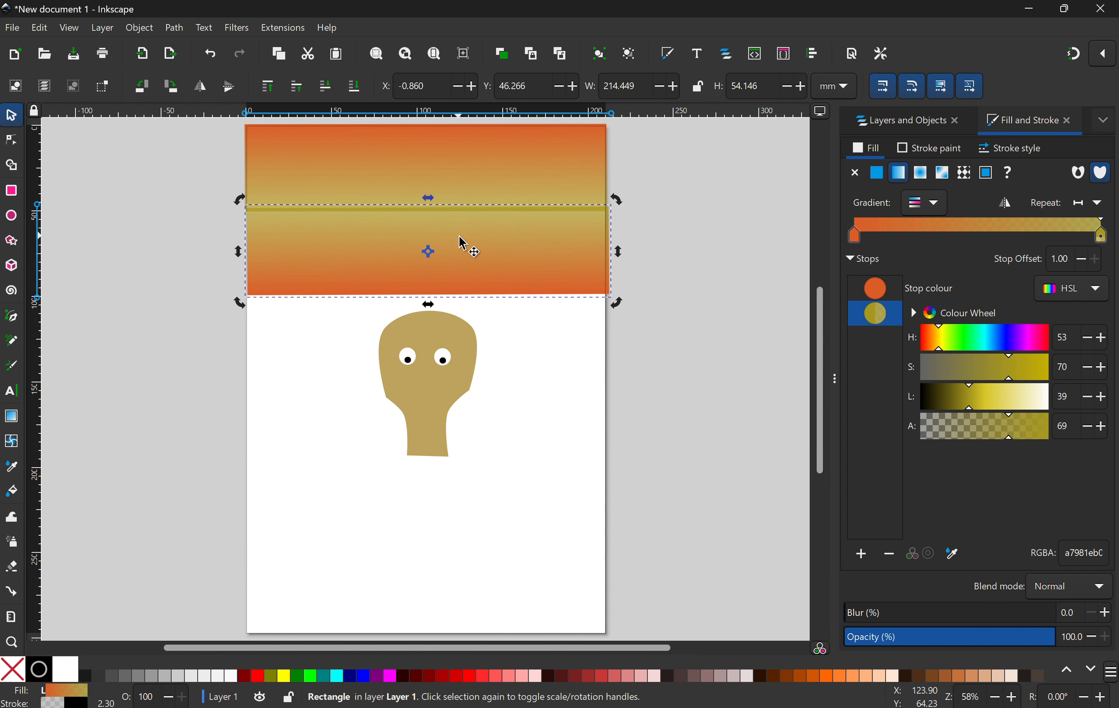
{"action": "left_click_drag", "start_coordinate": [440, 254], "coordinate": [436, 253]}
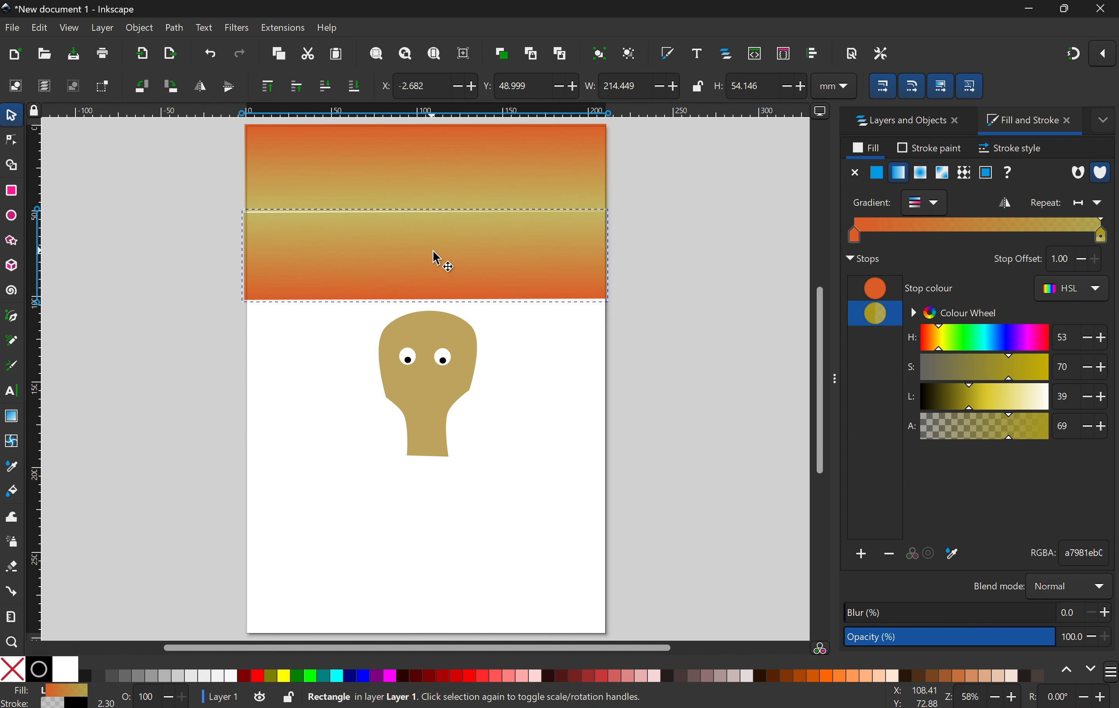
{"action": "left_click_drag", "start_coordinate": [502, 291], "coordinate": [501, 290]}
{"action": "left_click", "coordinate": [564, 371]}
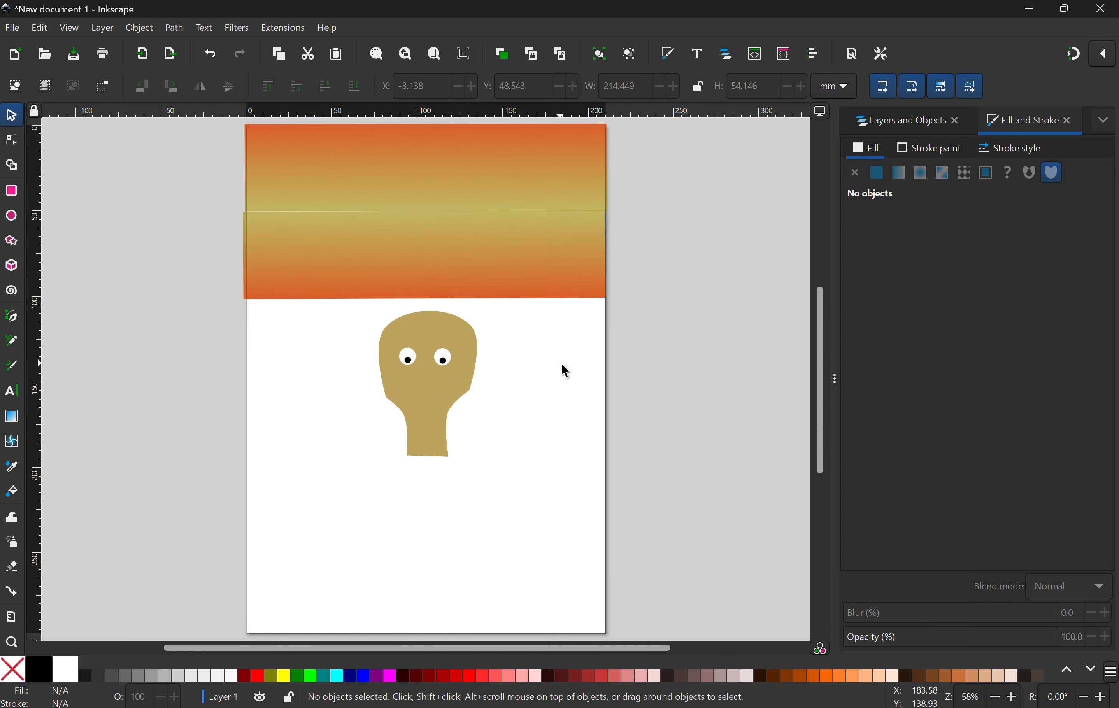
Step: Move the head shape up into the sky area and raise the head group above the rectangles in the object list
{"action": "left_click", "coordinate": [442, 397]}
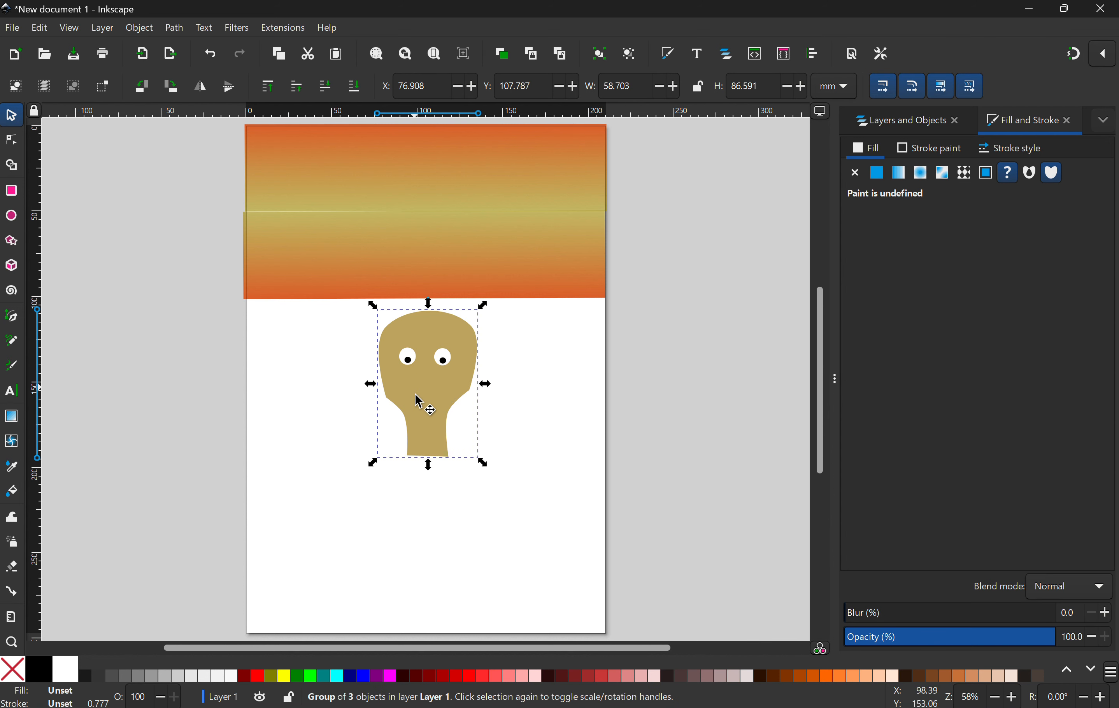
{"action": "mouse_move", "coordinate": [419, 402]}
{"action": "left_mouse_down"}
{"action": "mouse_move", "coordinate": [437, 275]}
{"action": "mouse_move", "coordinate": [441, 402]}
{"action": "left_mouse_up"}
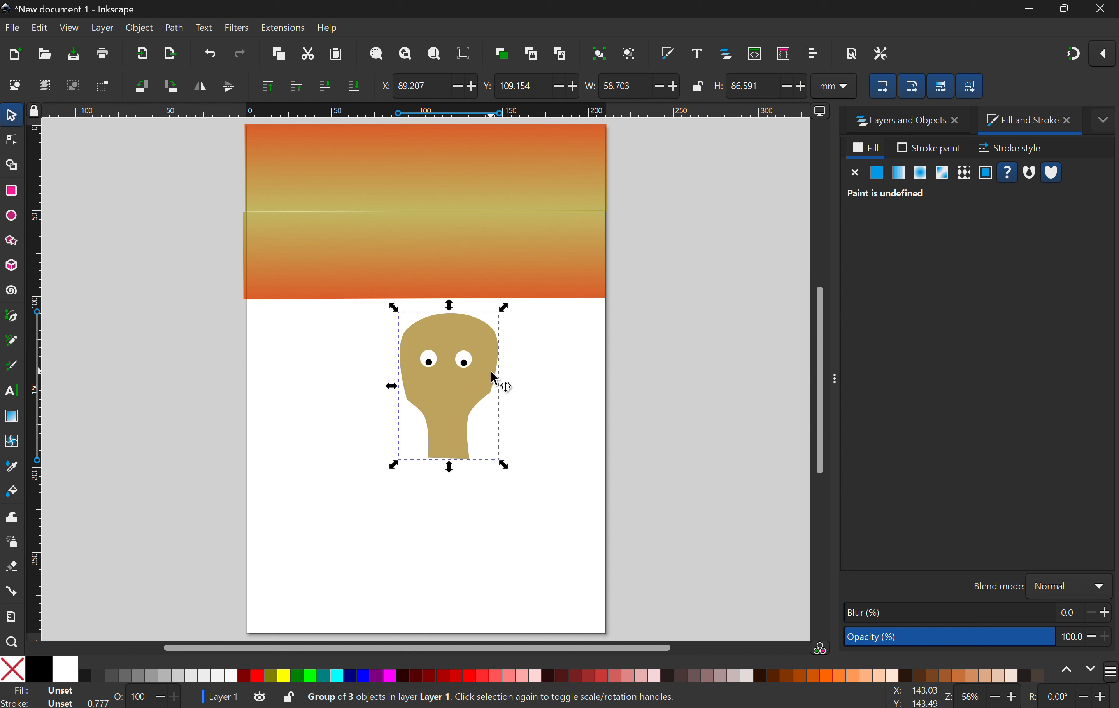
{"action": "left_click", "coordinate": [906, 127]}
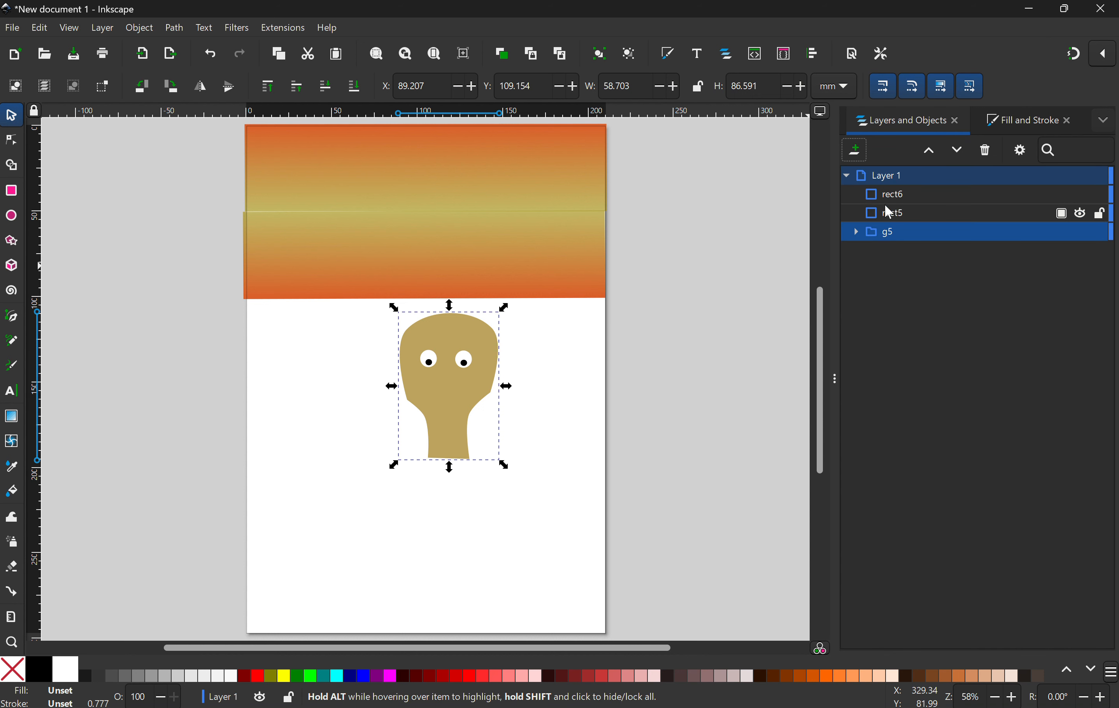
{"action": "left_click", "coordinate": [904, 236]}
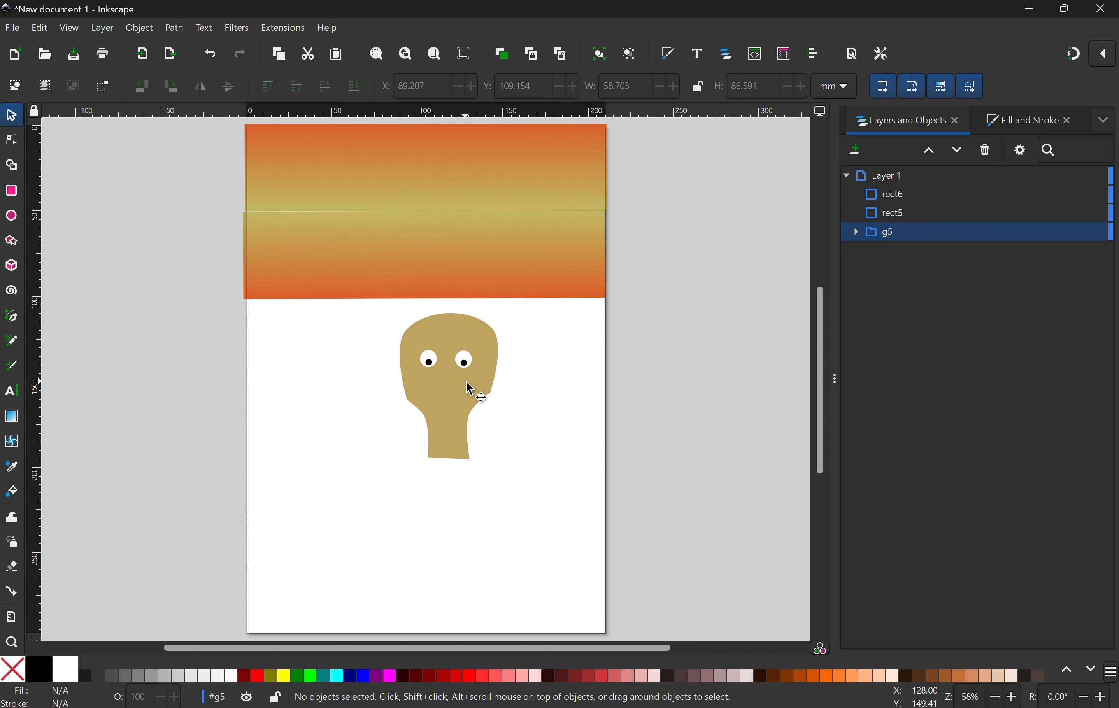
{"action": "left_click", "coordinate": [452, 400]}
{"action": "left_click_drag", "start_coordinate": [453, 399], "coordinate": [436, 288]}
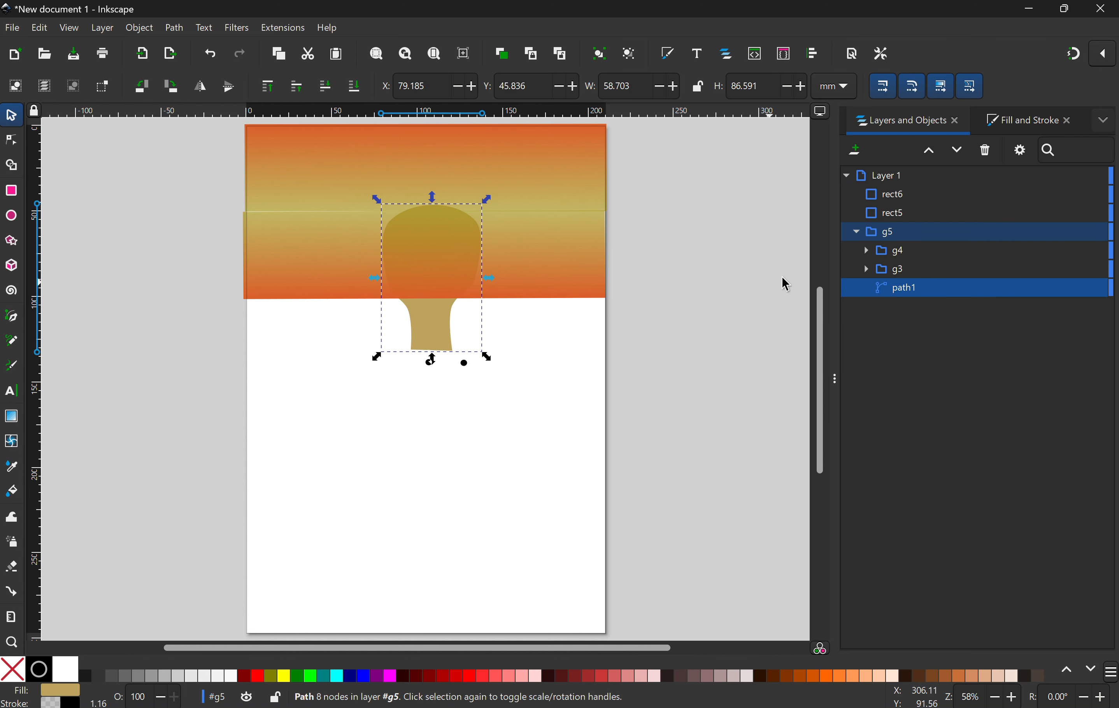
{"action": "left_click_drag", "start_coordinate": [891, 231], "coordinate": [928, 186]}
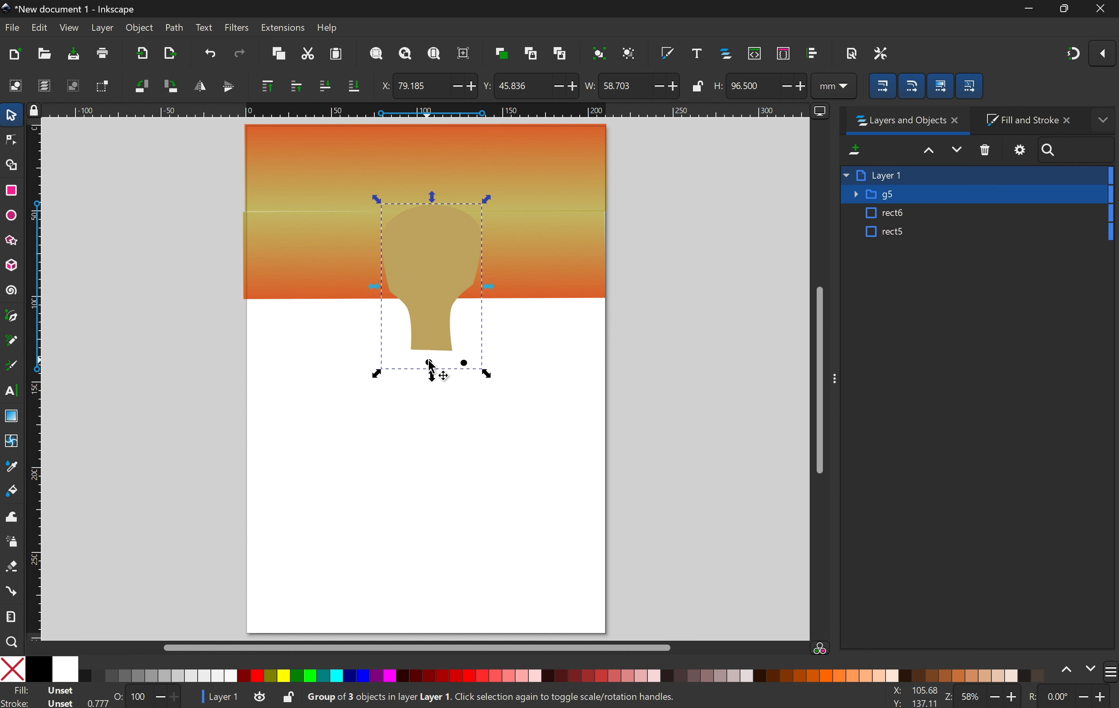
Step: Ungroup the head group and move both eyes back up onto the face
{"action": "left_click", "coordinate": [434, 373]}
{"action": "left_click", "coordinate": [482, 440]}
{"action": "mouse_move", "coordinate": [465, 365]}
{"action": "left_mouse_down"}
{"action": "mouse_move", "coordinate": [487, 365]}
{"action": "mouse_move", "coordinate": [488, 352]}
{"action": "mouse_move", "coordinate": [481, 358]}
{"action": "left_mouse_up"}
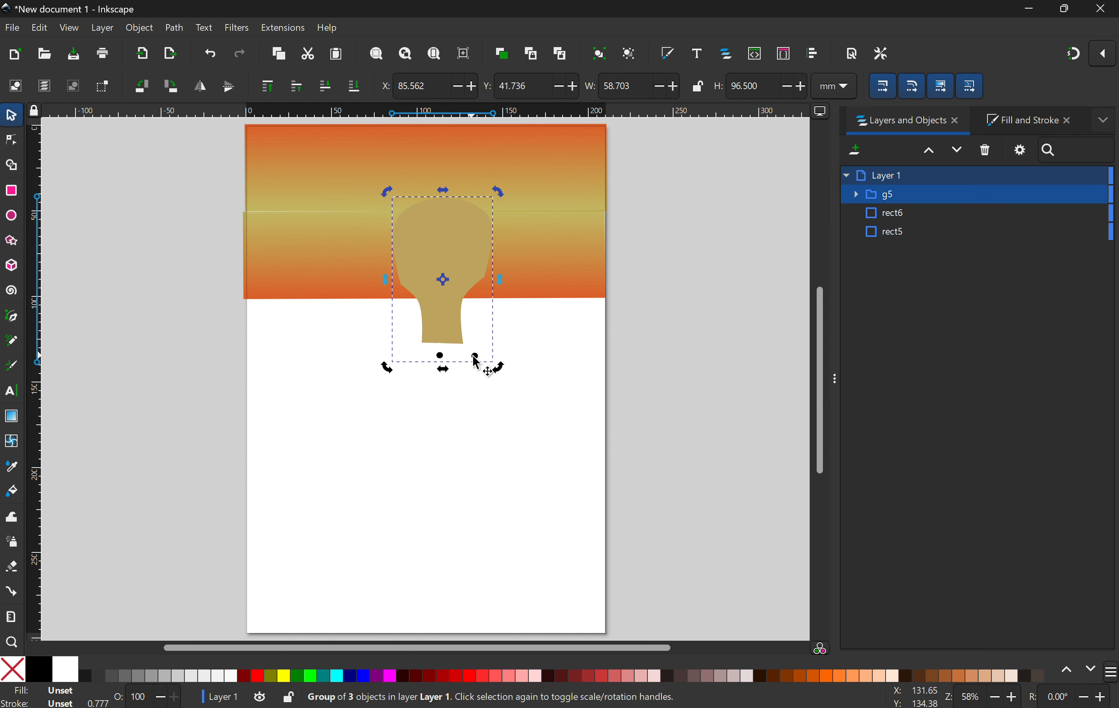
{"action": "right_click", "coordinate": [477, 362]}
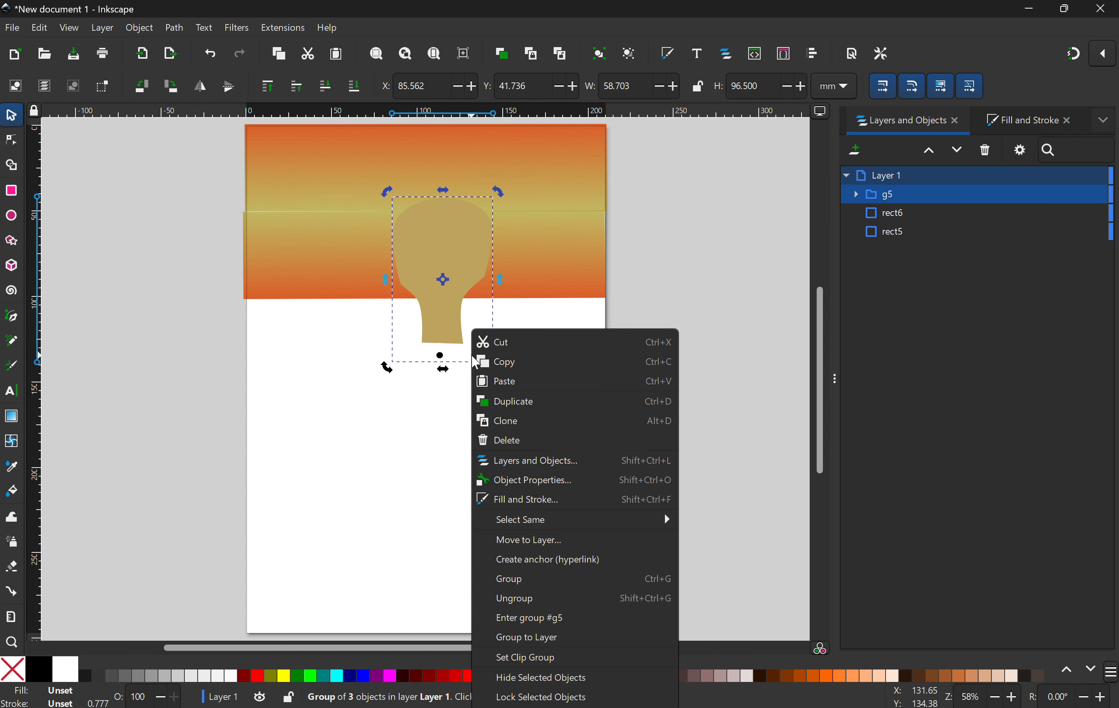
{"action": "left_click", "coordinate": [550, 600]}
{"action": "left_click", "coordinate": [449, 447]}
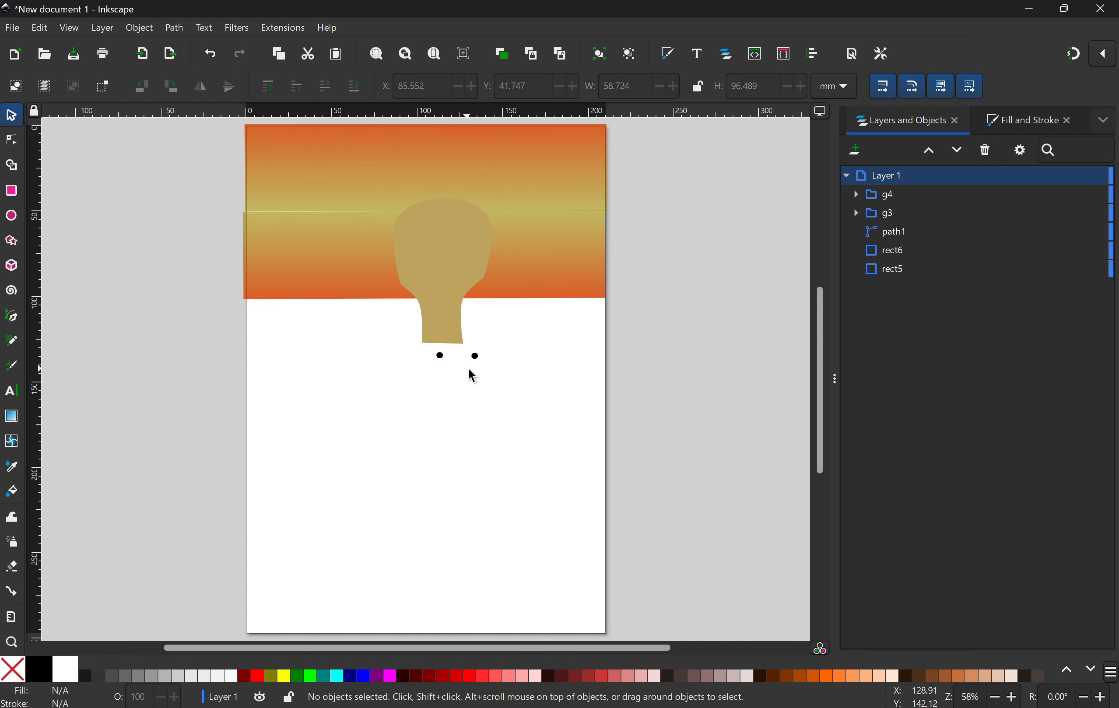
{"action": "left_click_drag", "start_coordinate": [478, 365], "coordinate": [472, 253]}
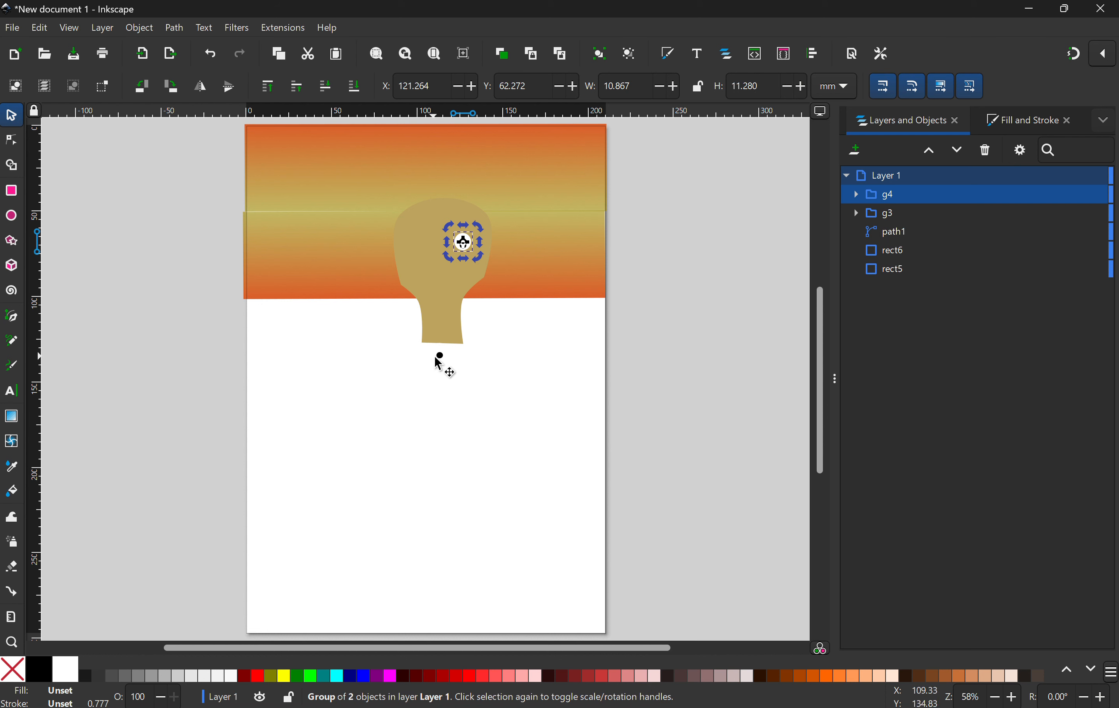
{"action": "left_click_drag", "start_coordinate": [440, 358], "coordinate": [428, 242]}
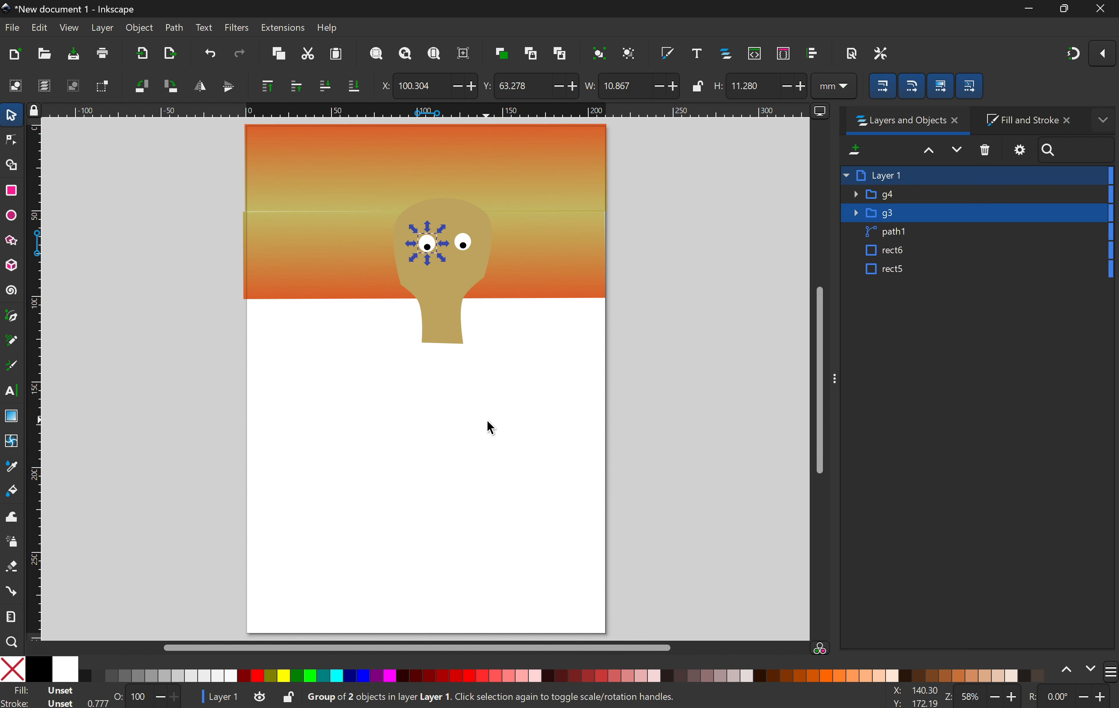